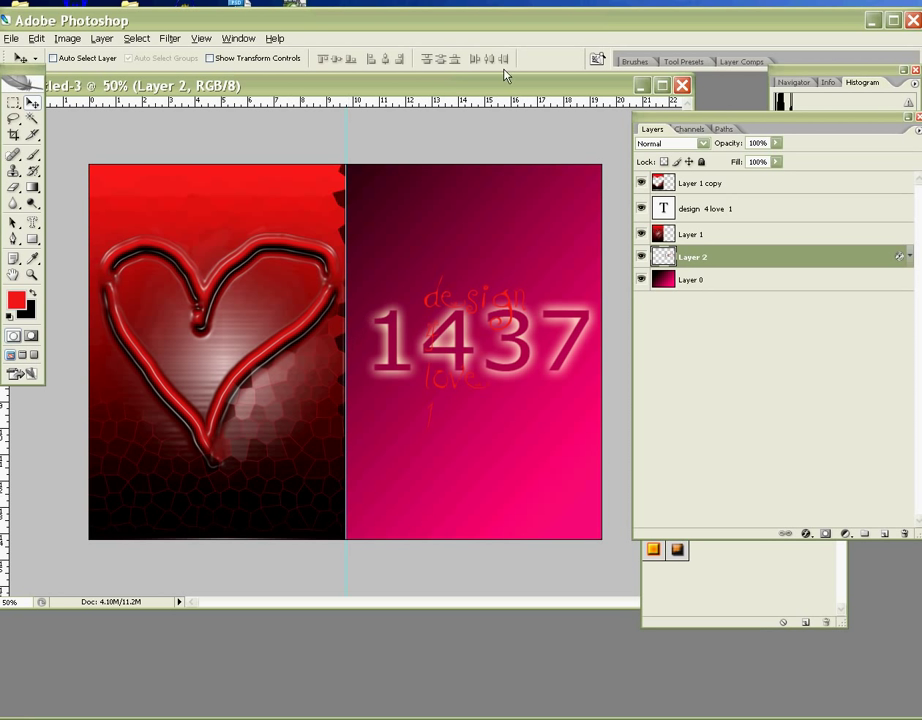
Move the finished valentine card's window aside and minimize it
drag(492, 86, 485, 118)
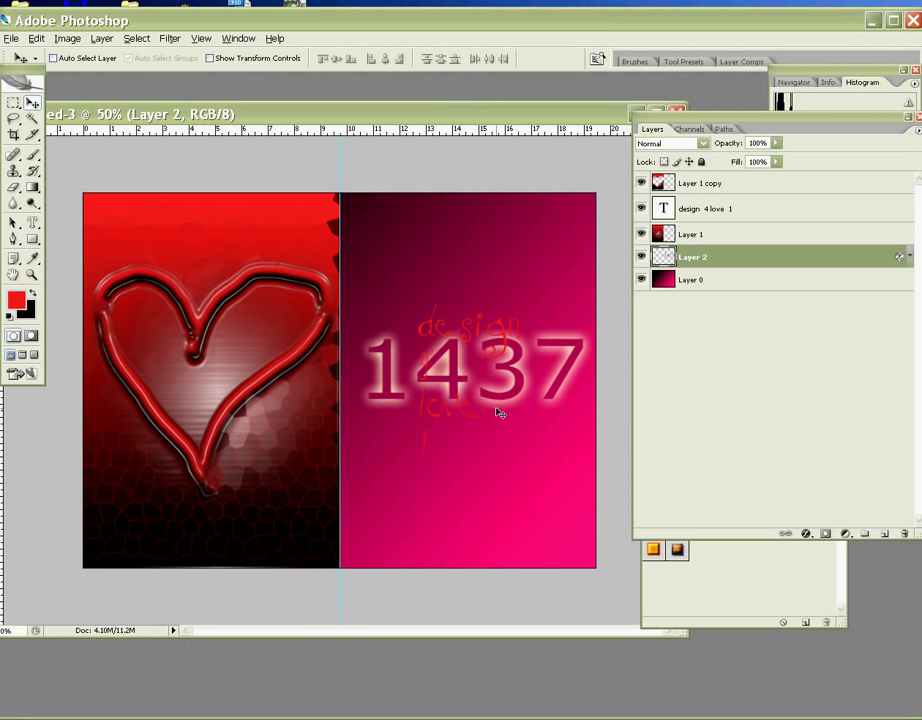
drag(530, 114, 512, 120)
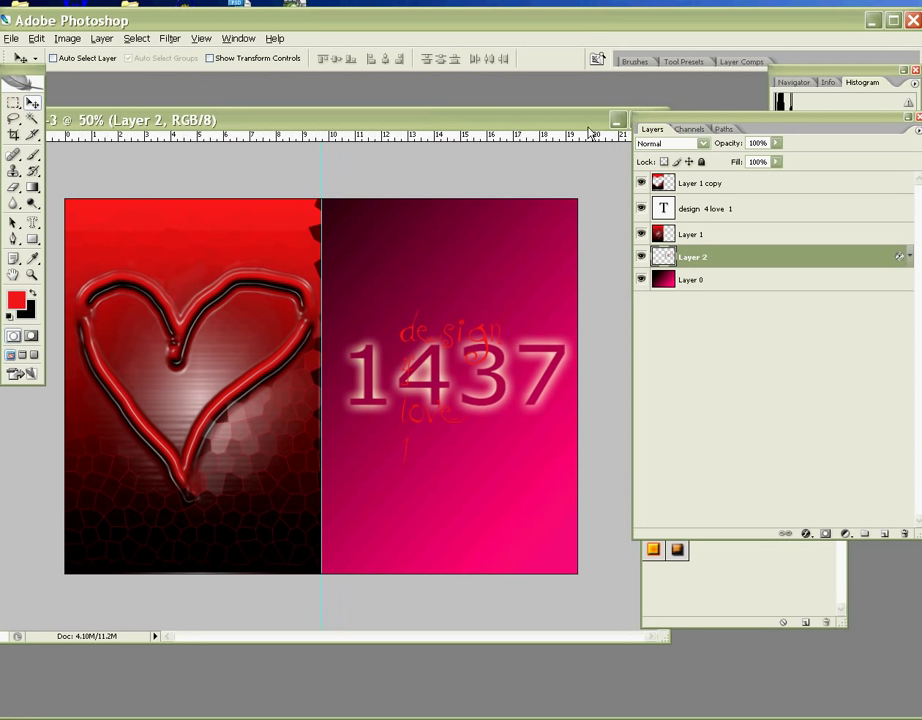
click(617, 121)
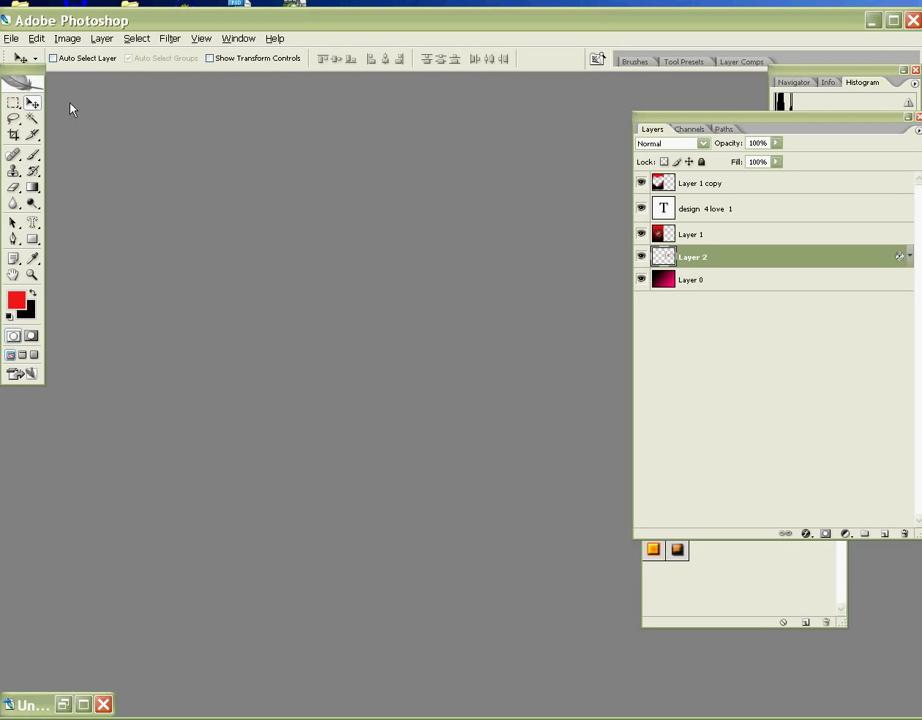
Set up a new document named 'valentine card', 1400 px wide by 1000 px high
click(14, 40)
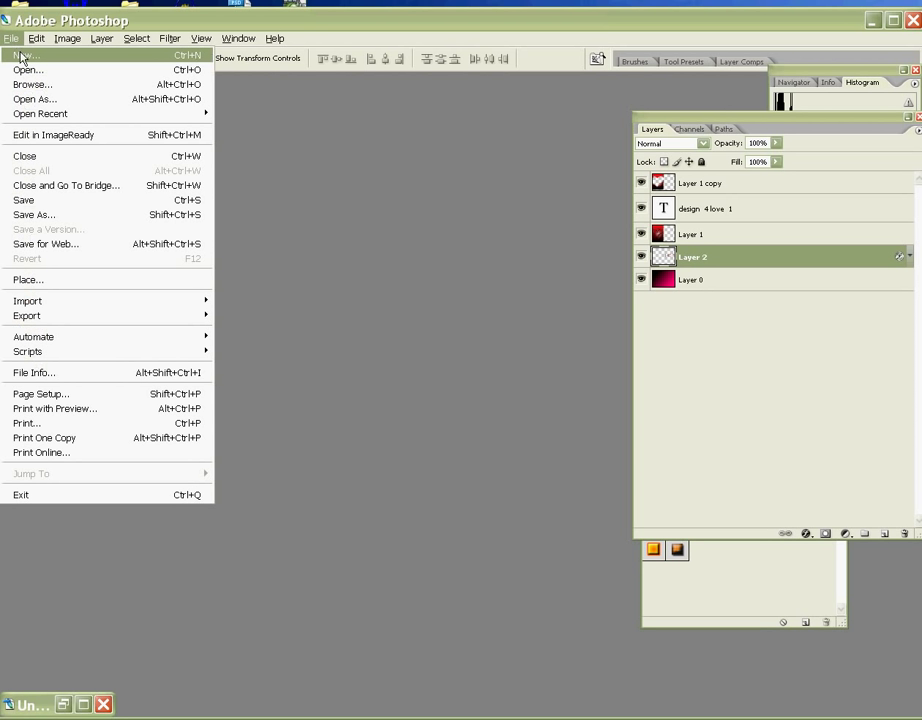
click(20, 56)
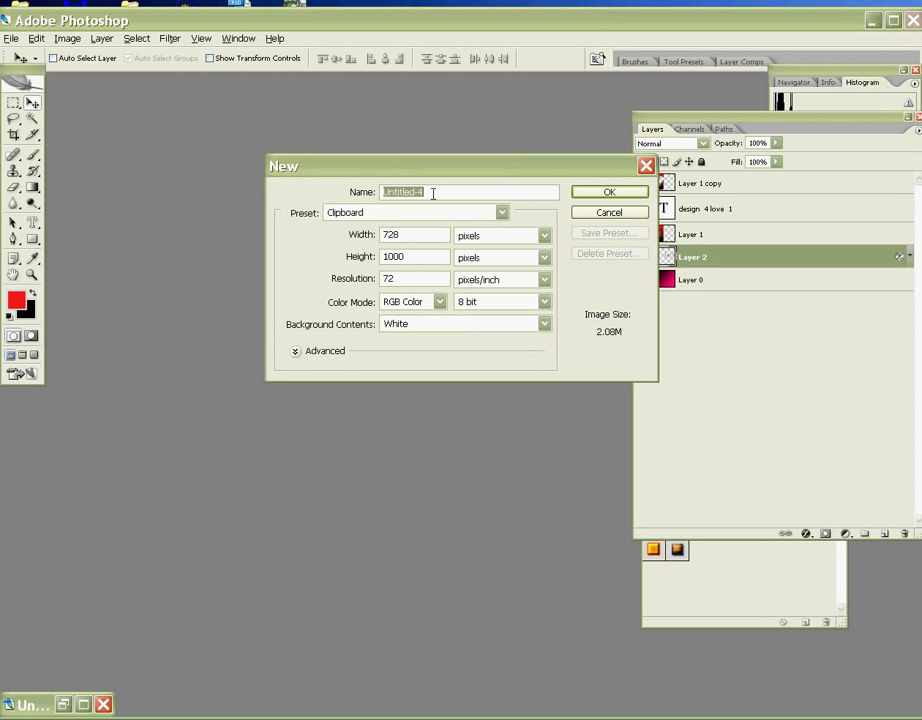
text(vale)
double_click(420, 234)
text(1400)
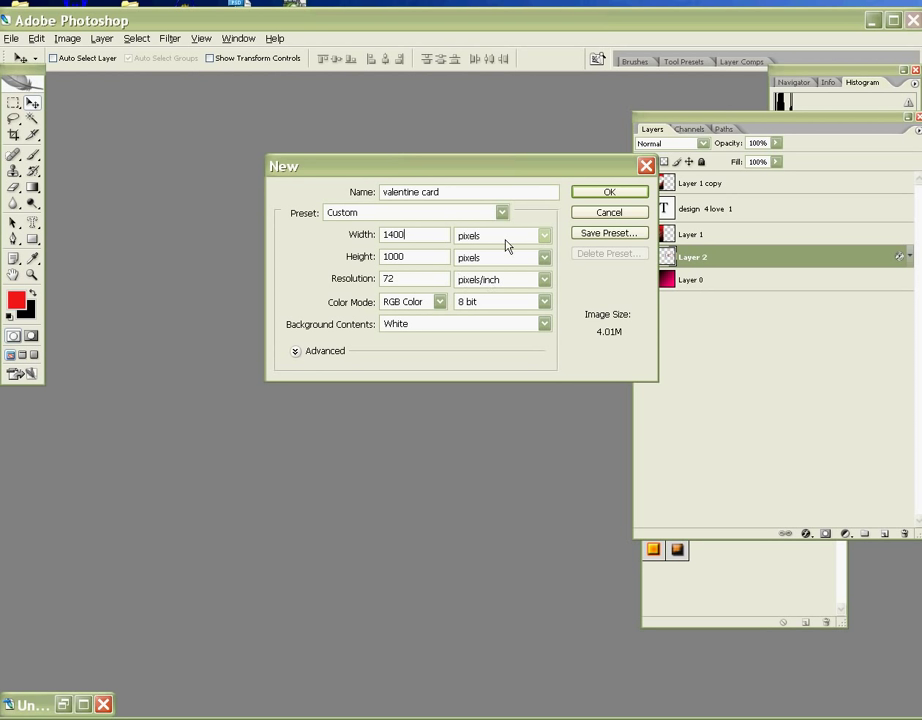
double_click(412, 256)
Confirm the new valentine card document and zoom the canvas out to 50%
click(587, 193)
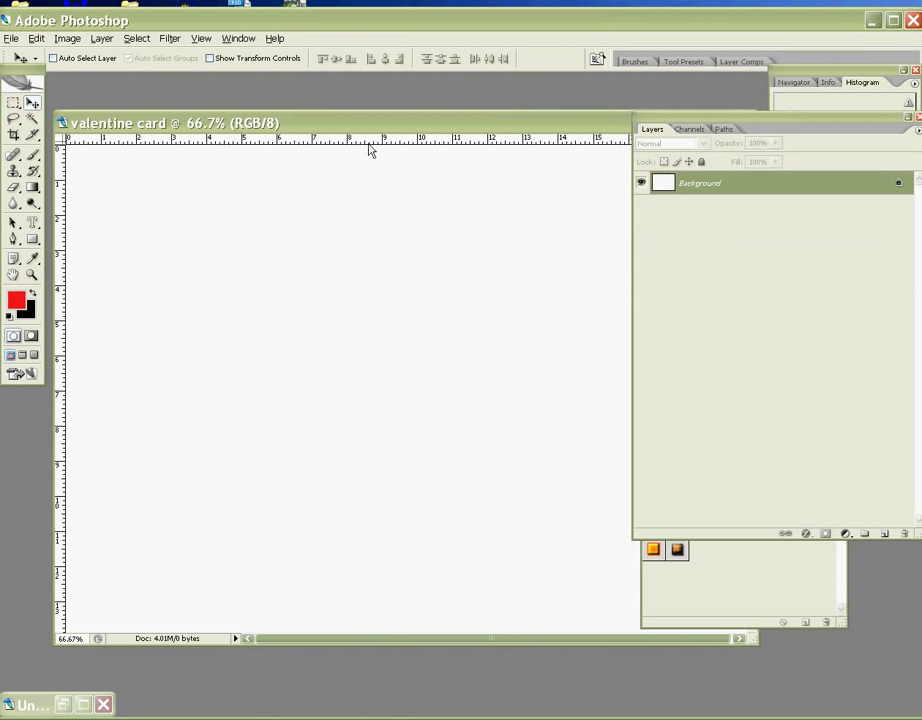
drag(382, 128, 363, 105)
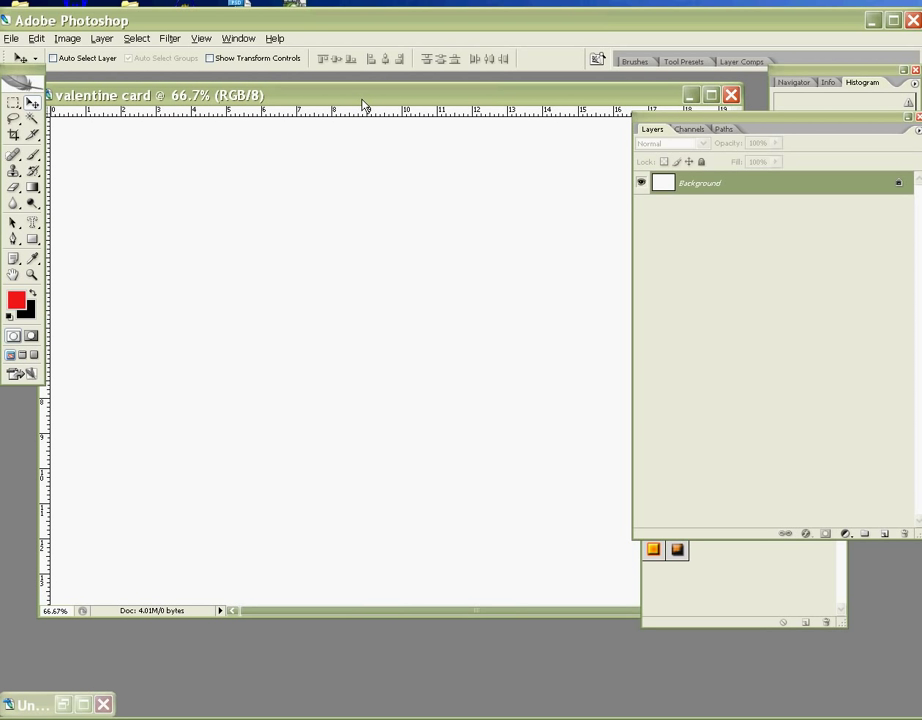
key(ctrl+minus)
drag(363, 104, 301, 121)
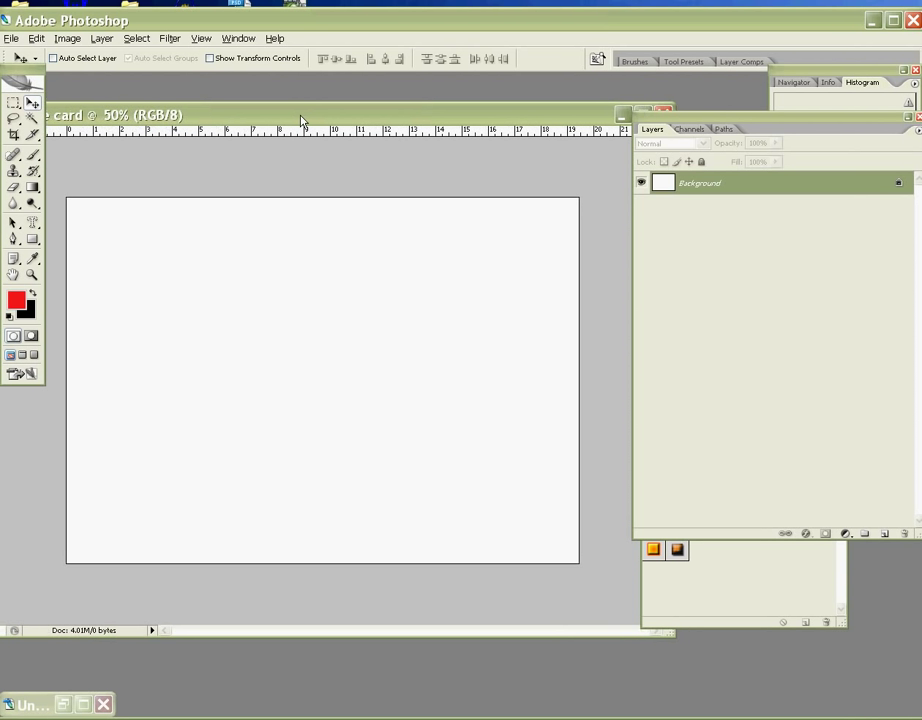
Marquee-select the left half, copy and paste it as Layer 1, and hide Background
click(13, 104)
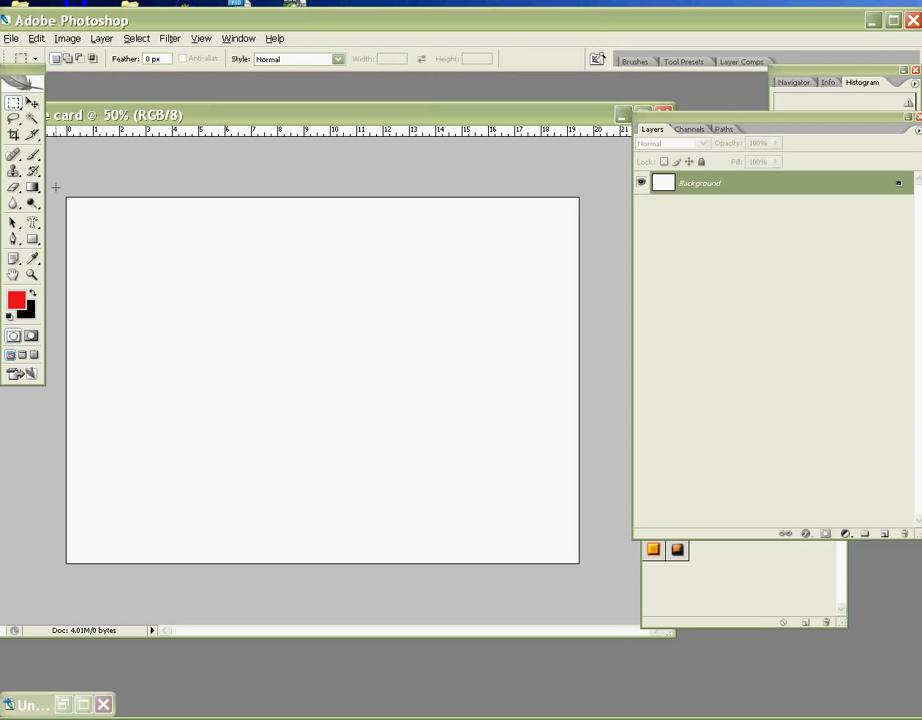
drag(59, 192, 327, 570)
click(38, 39)
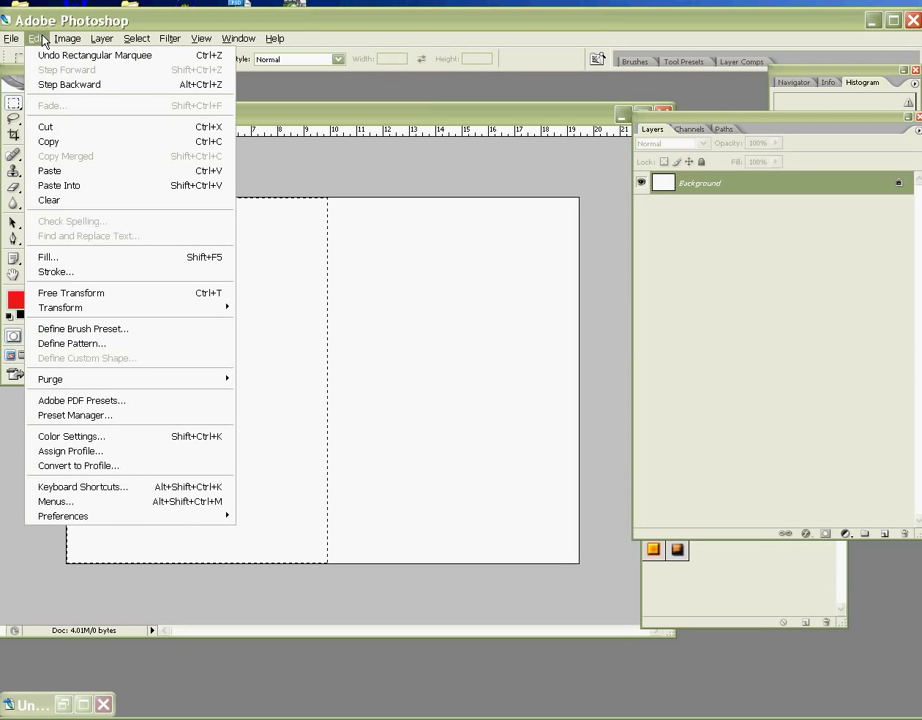
click(52, 142)
click(40, 38)
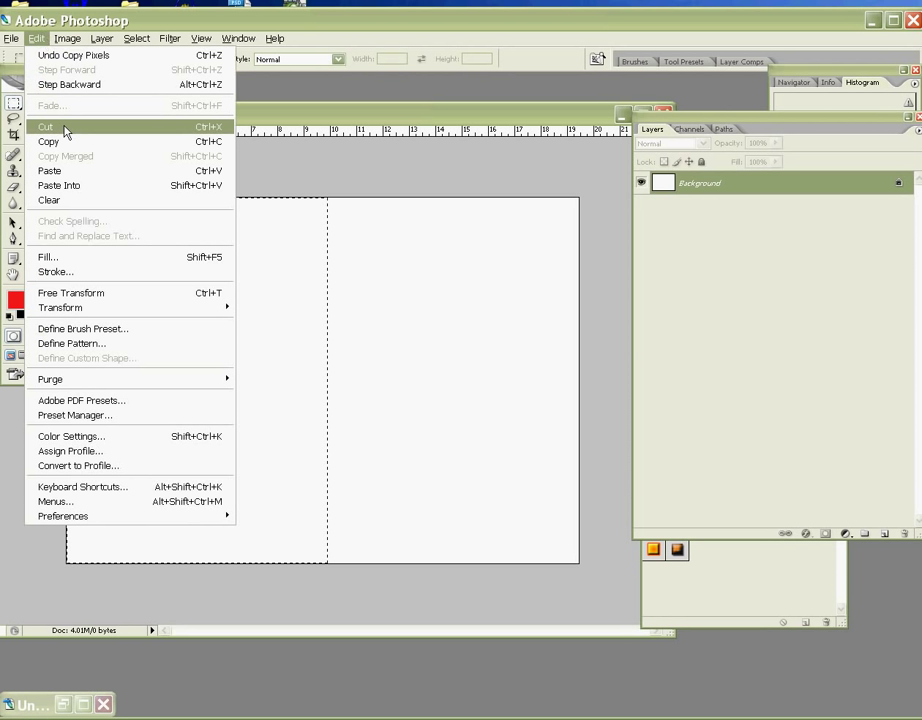
click(60, 170)
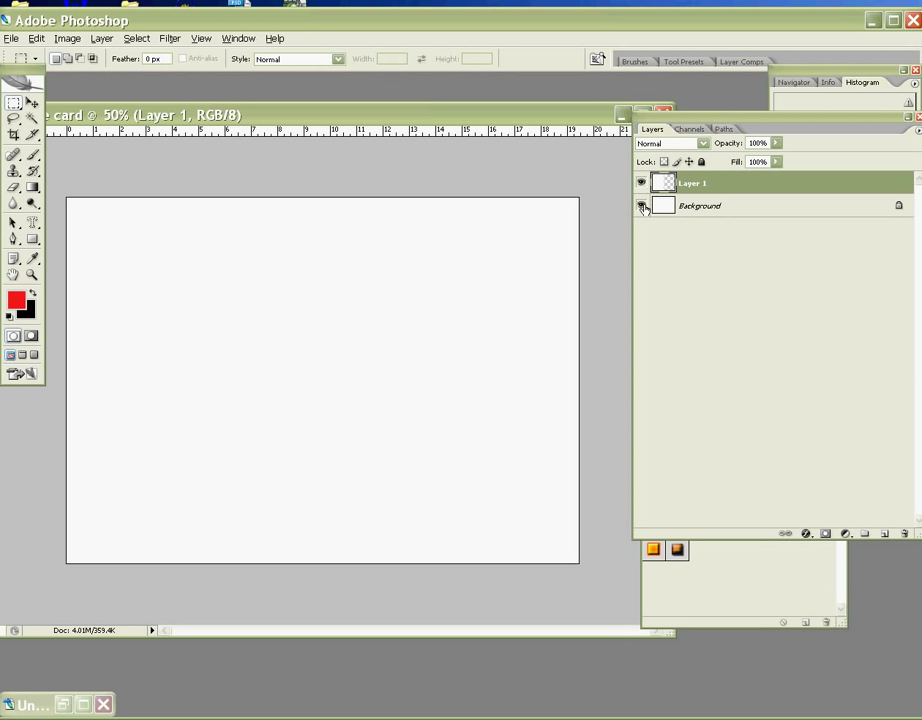
click(642, 205)
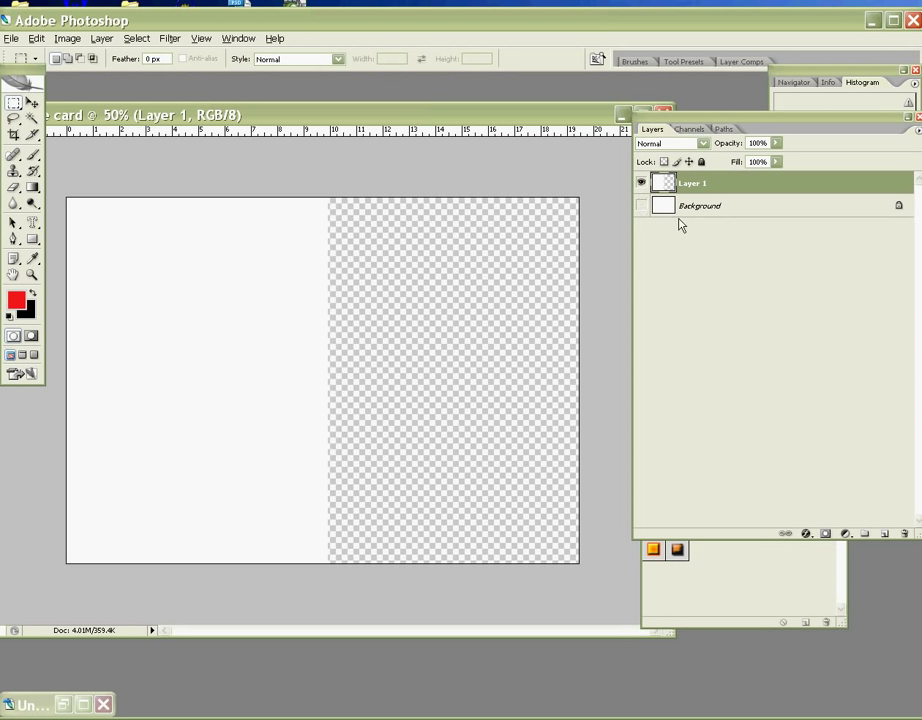
drag(405, 118, 431, 117)
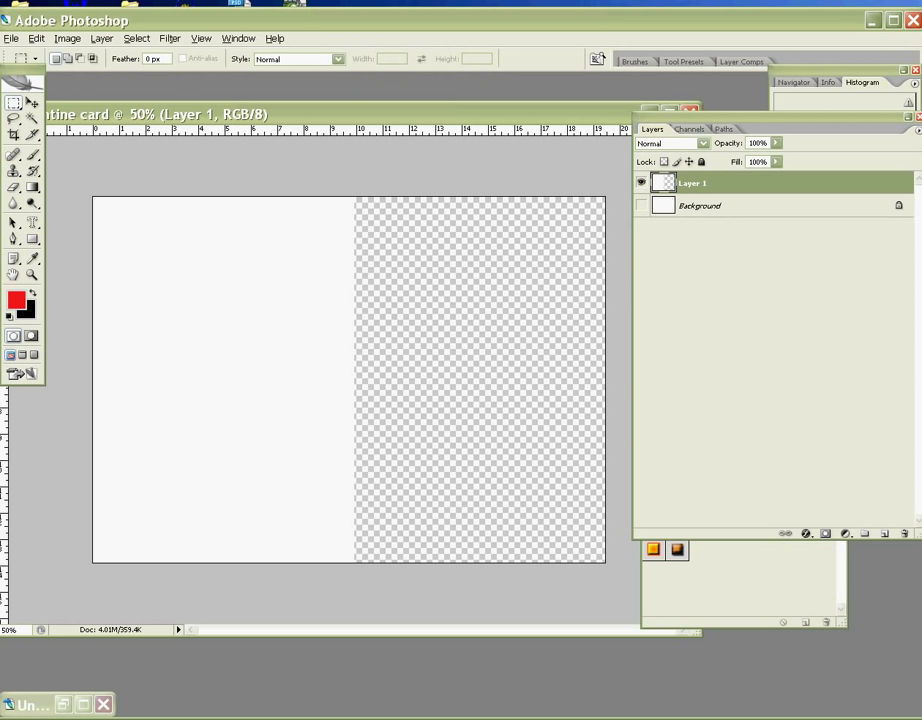
Paint a red heart outline with the Brush on Layer 1's white left half
click(31, 101)
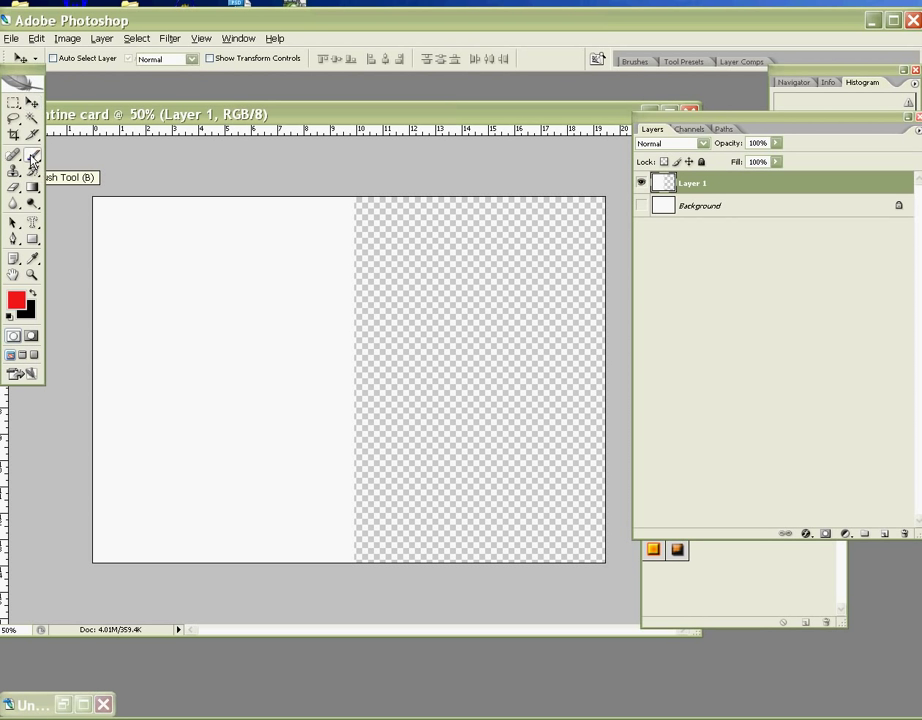
click(32, 157)
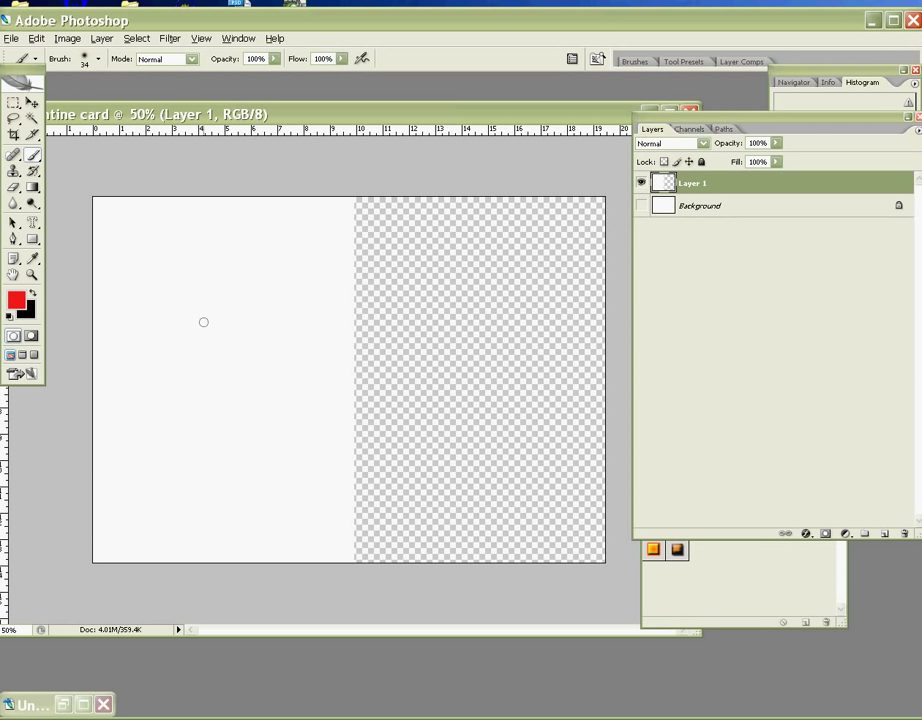
mouse_move(203, 321)
mouse_down()
mouse_move(150, 283)
mouse_move(129, 302)
mouse_move(132, 329)
mouse_move(182, 410)
mouse_move(190, 479)
mouse_move(207, 445)
mouse_move(305, 354)
mouse_move(318, 317)
mouse_move(309, 285)
mouse_move(277, 279)
mouse_move(253, 282)
mouse_move(207, 322)
mouse_up()
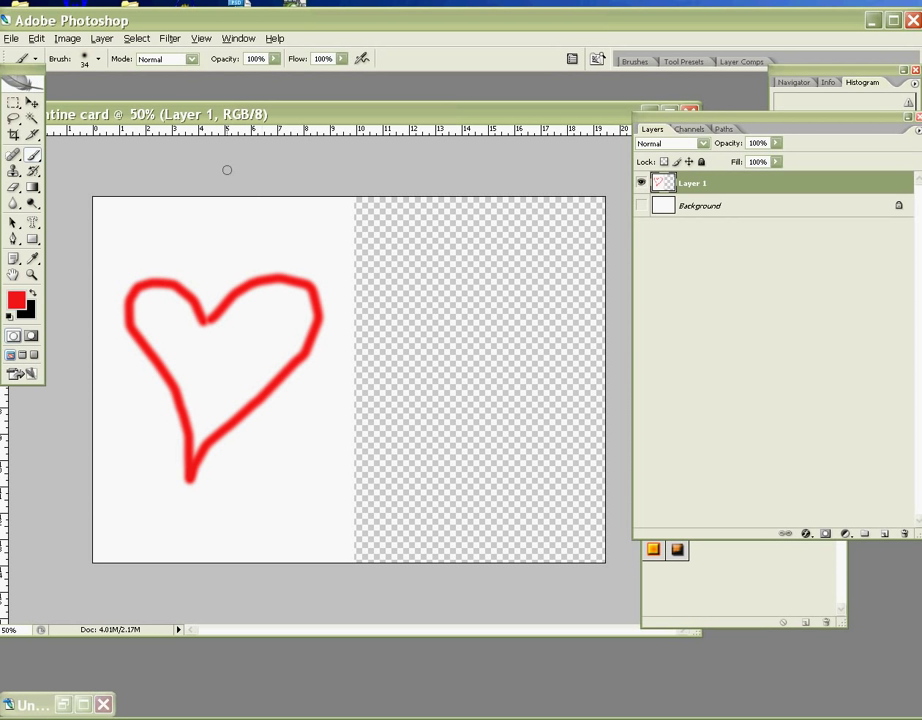
Apply Sketch > Bas Relief with Detail 13, Smoothness 5 and light from Bottom
click(170, 39)
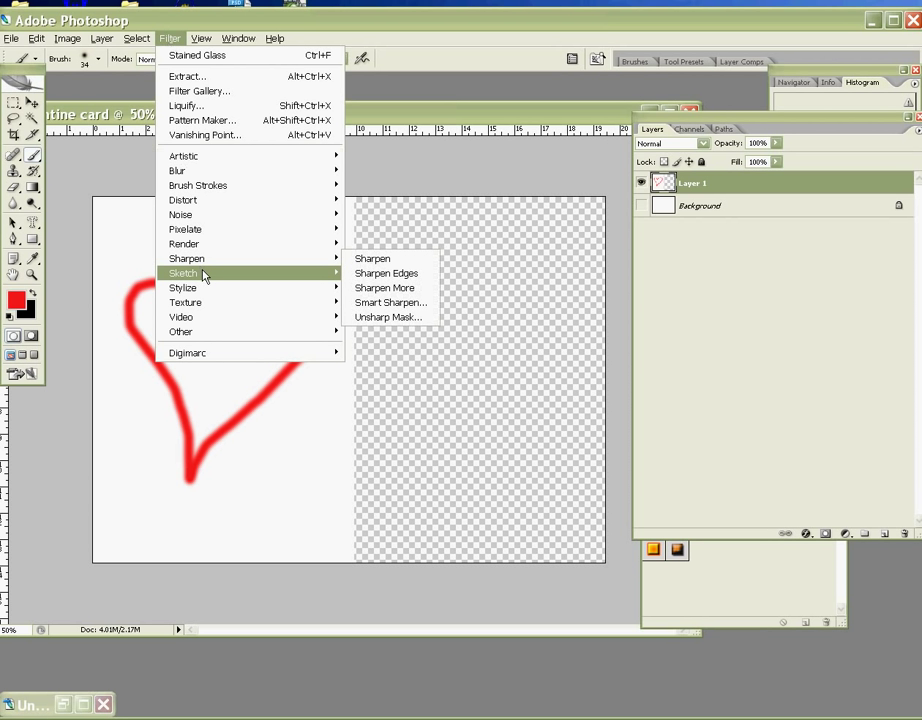
mouse_move(203, 276)
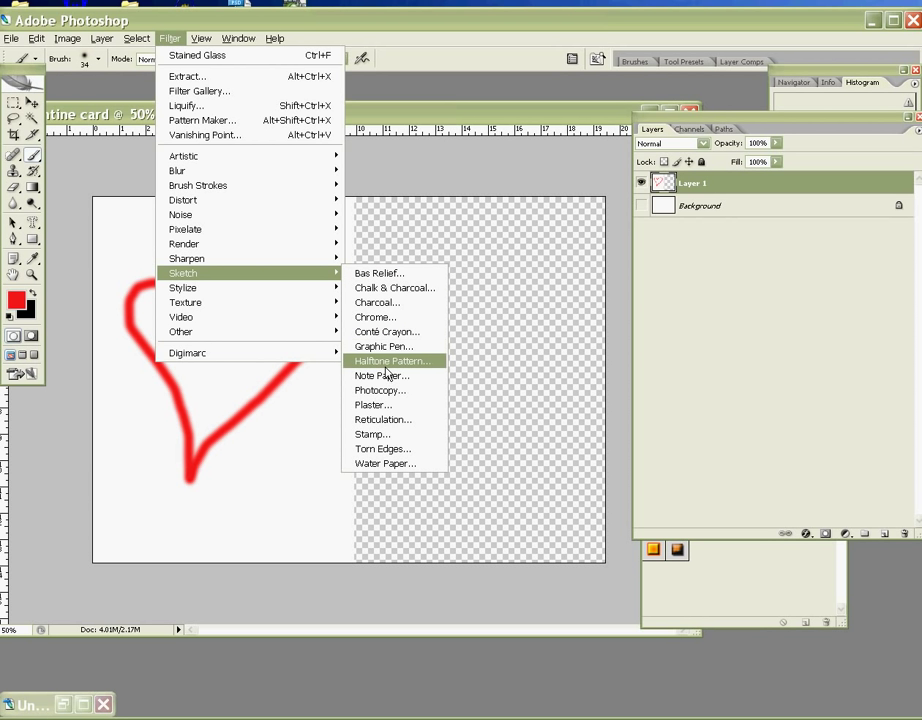
click(362, 276)
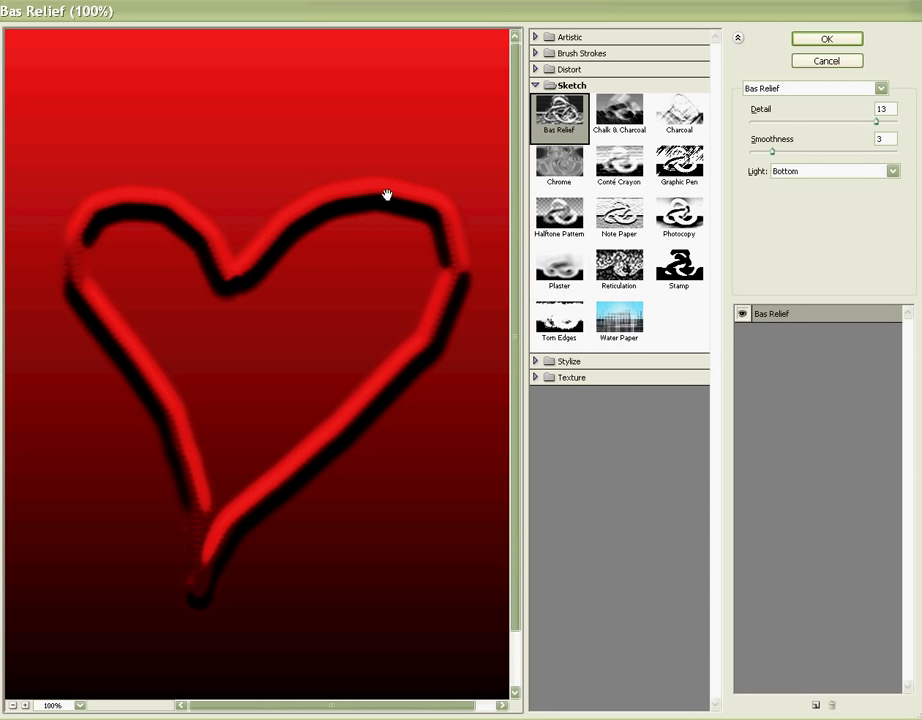
click(773, 153)
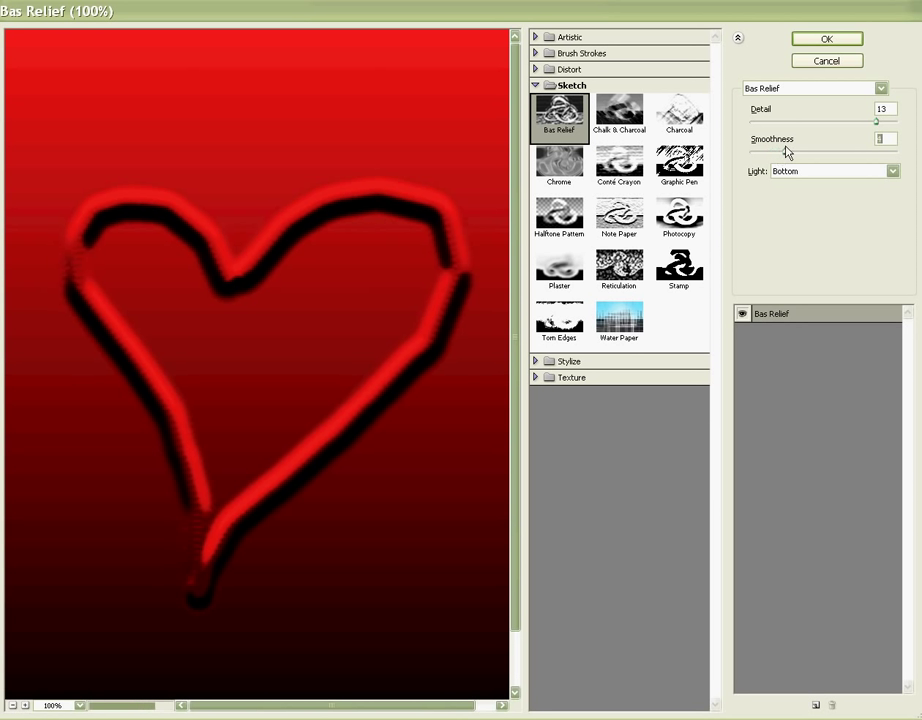
drag(790, 147, 788, 146)
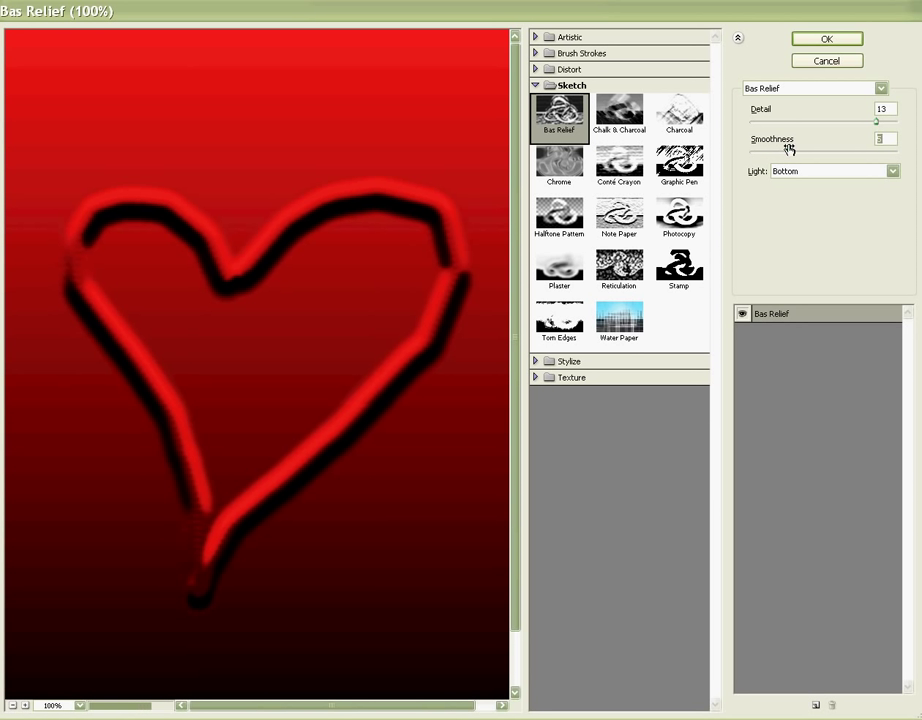
click(815, 39)
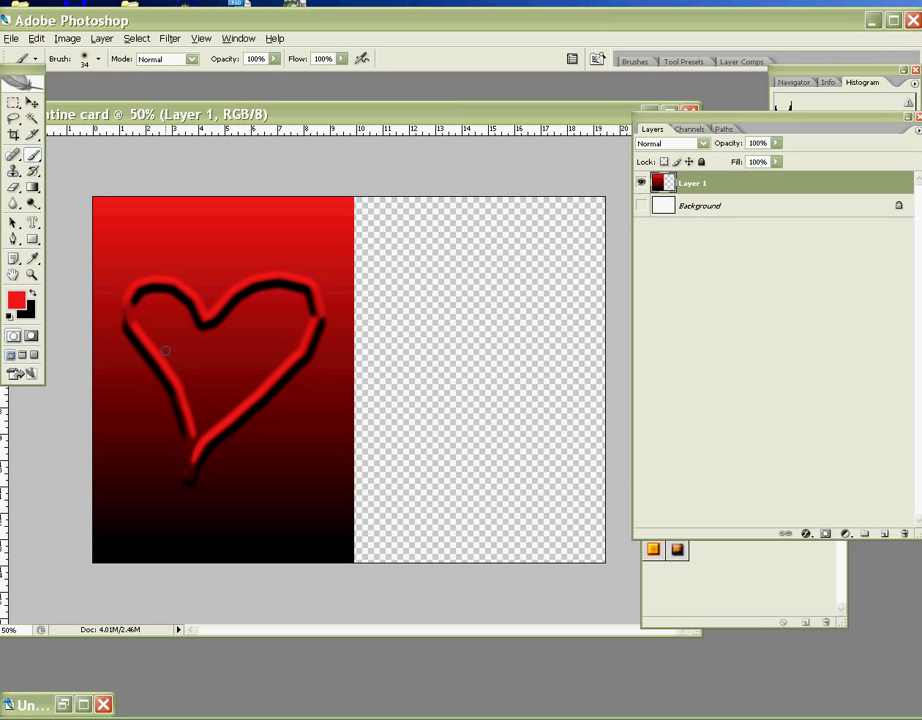
Apply Artistic > Plastic Wrap with Highlight Strength 15, Detail 9, Smoothness 7
click(168, 39)
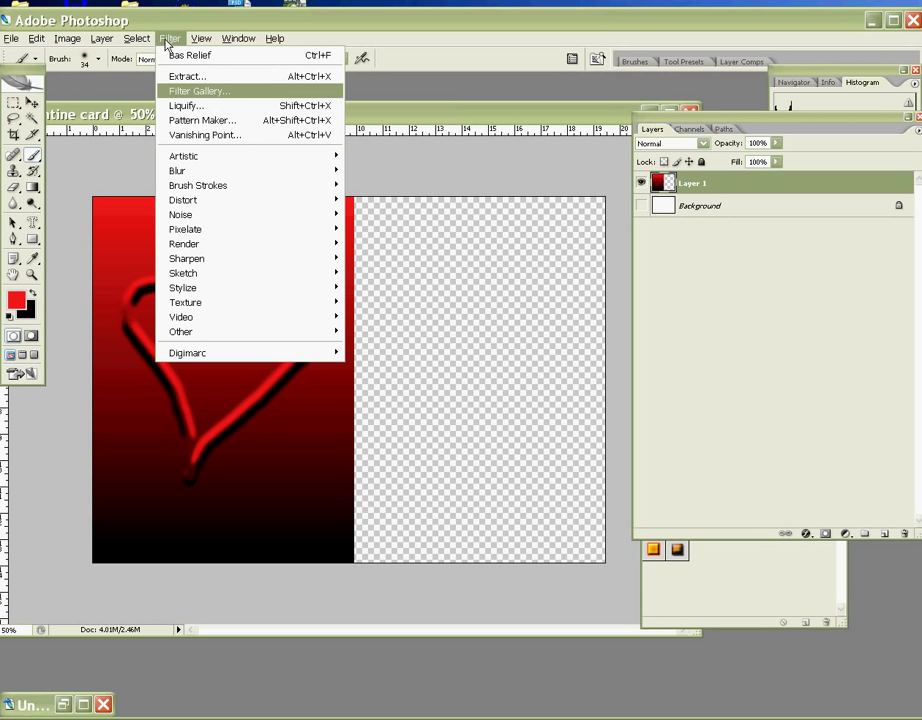
mouse_move(184, 161)
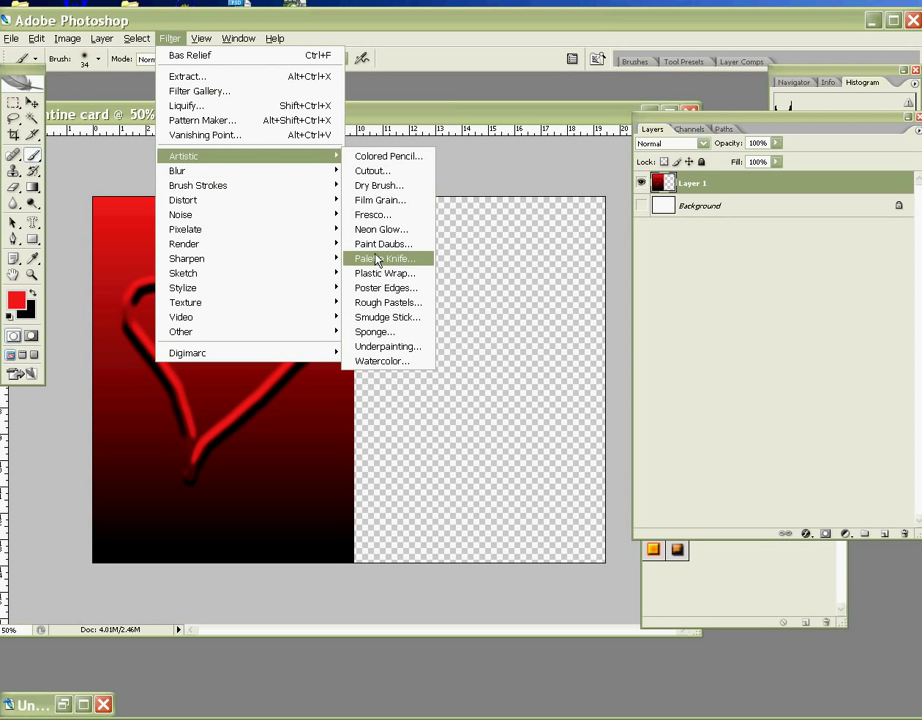
click(377, 273)
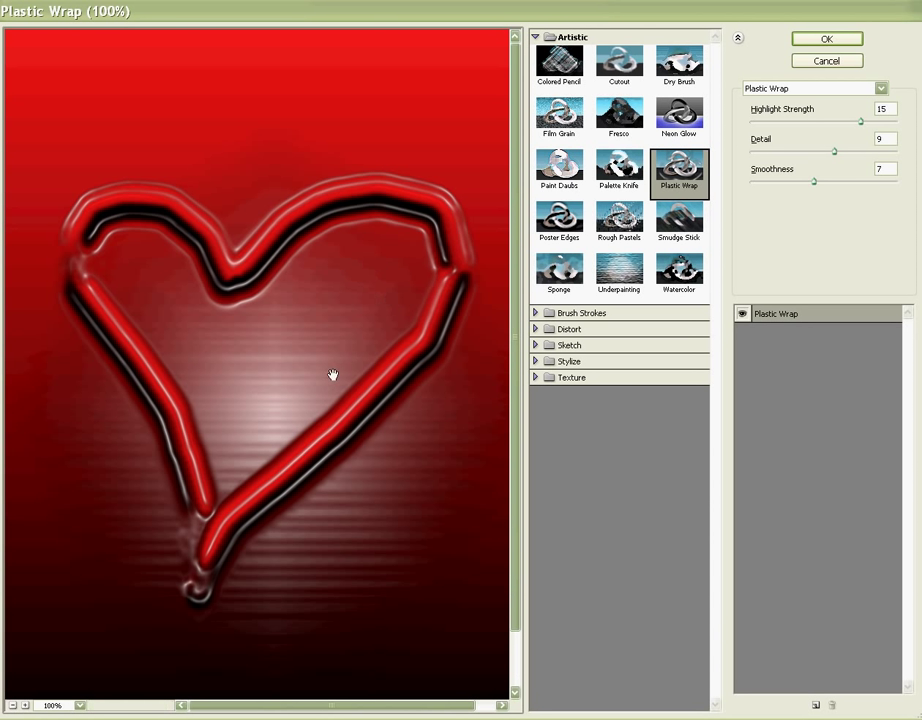
click(815, 42)
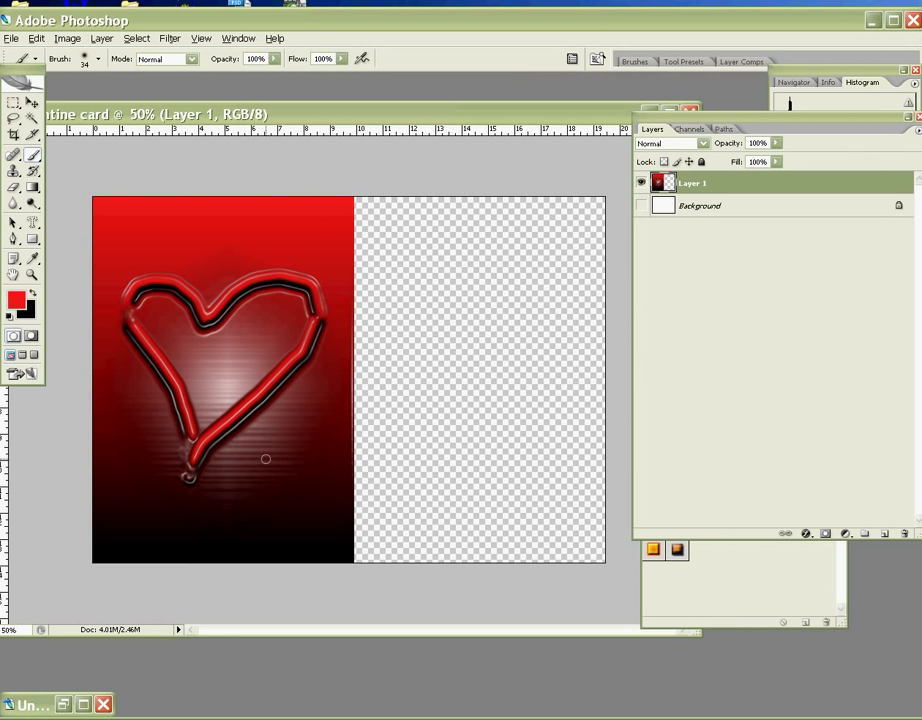
Duplicate Layer 1 onto the New Layer button, creating Layer 1 copy above it
click(32, 103)
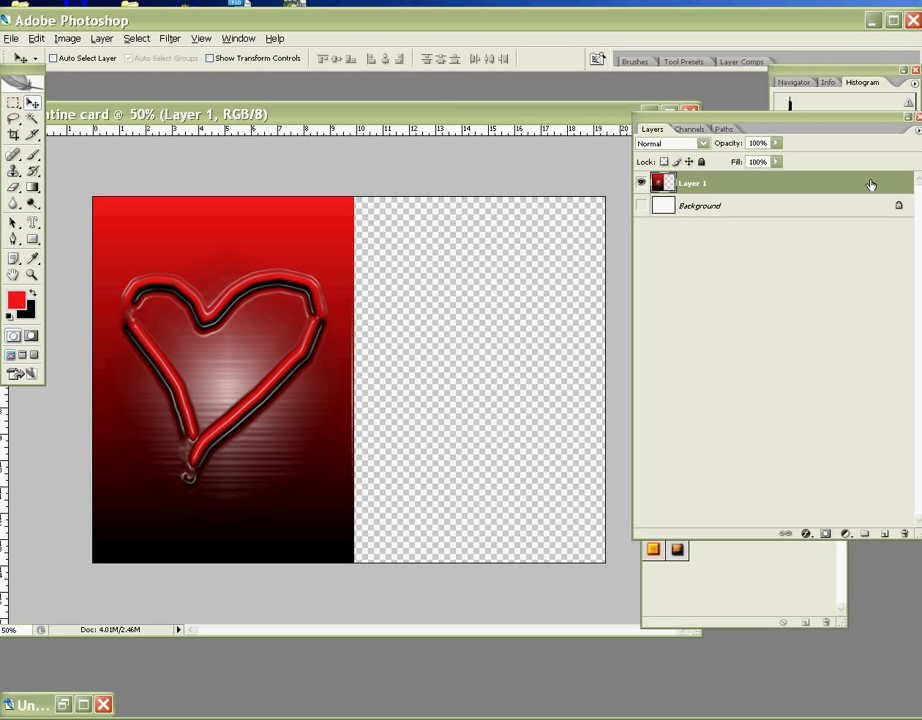
drag(871, 184, 885, 533)
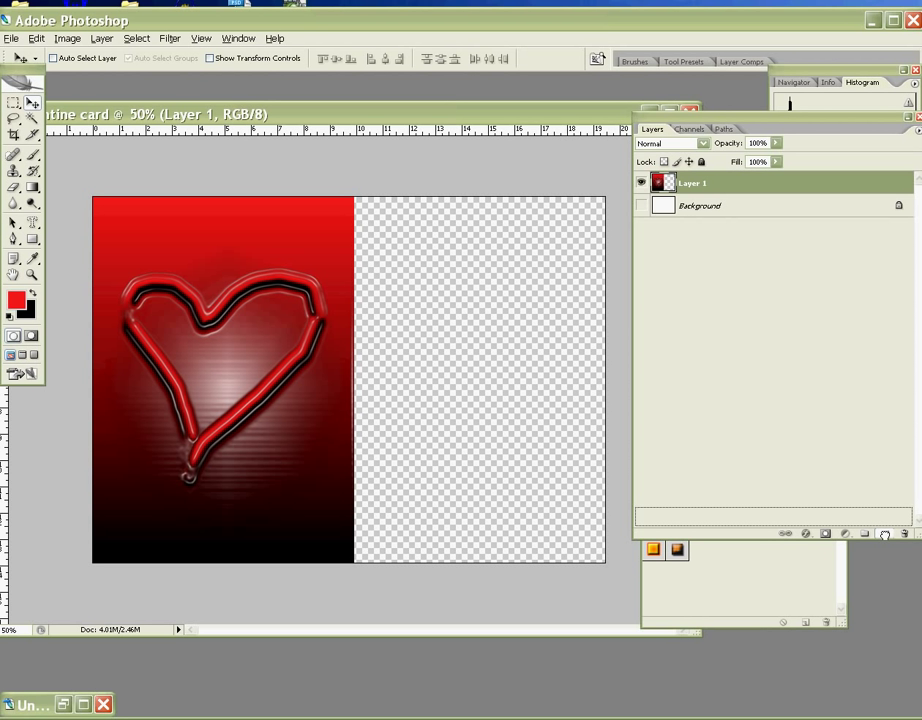
drag(885, 533, 885, 533)
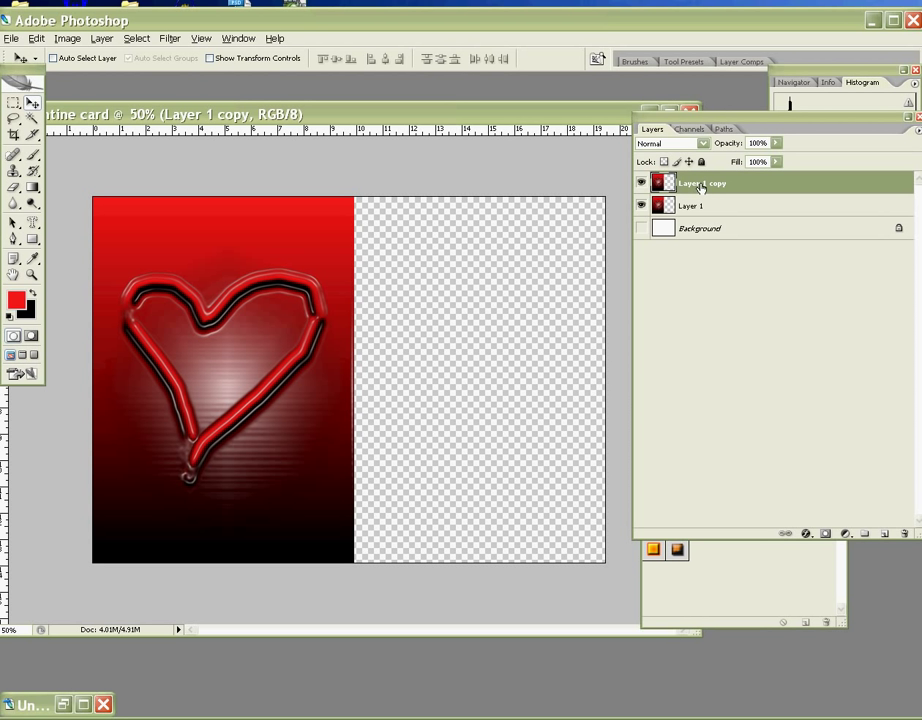
click(170, 38)
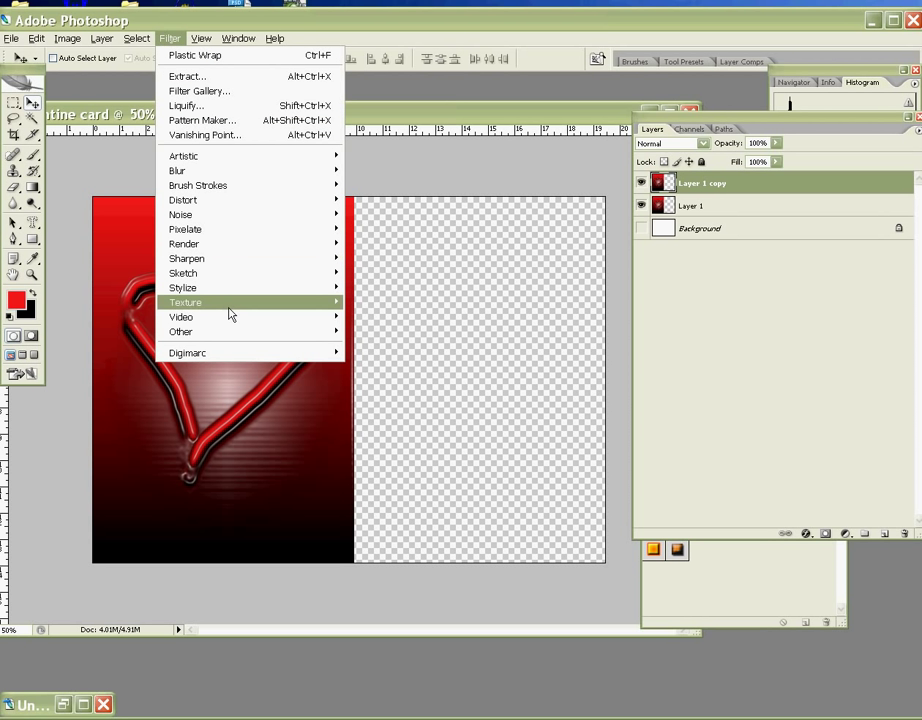
Apply Texture > Stained Glass with Cell Size 23, Border Thickness 1, Light Intensity 3
mouse_move(229, 310)
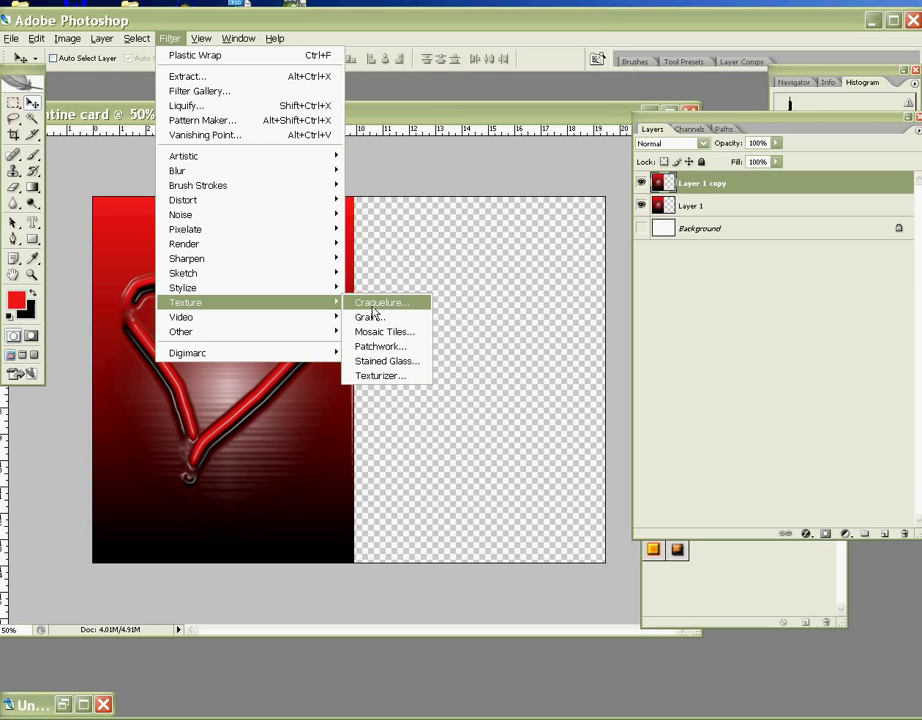
click(377, 303)
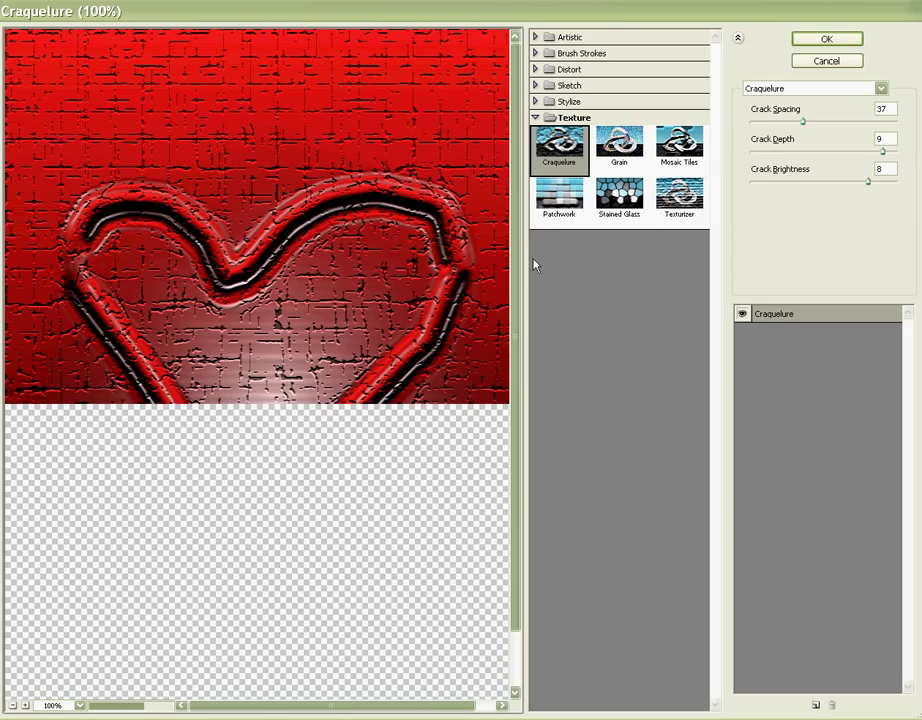
click(629, 198)
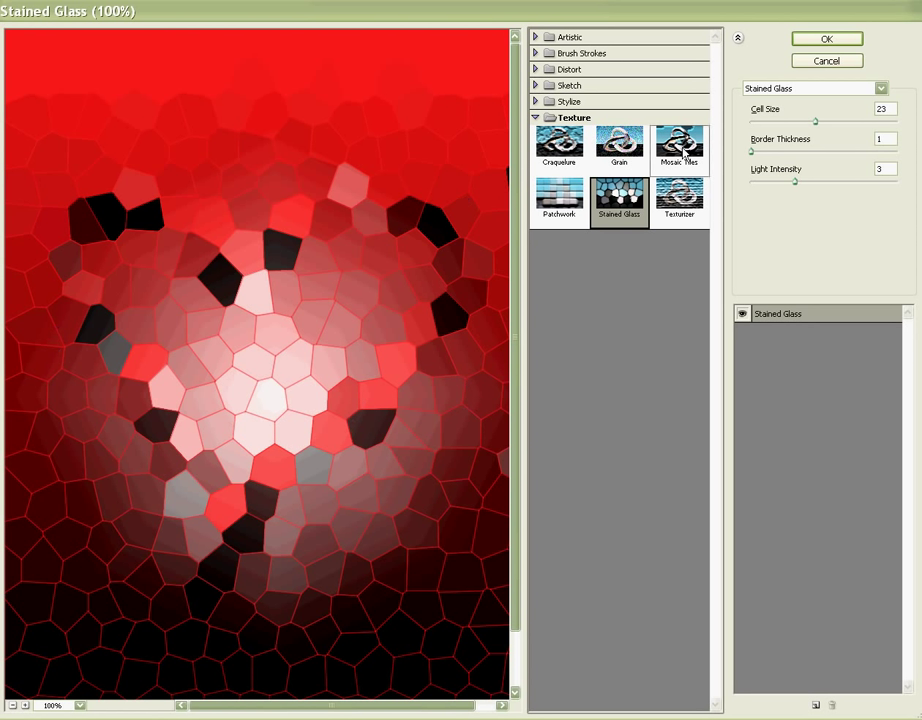
click(818, 40)
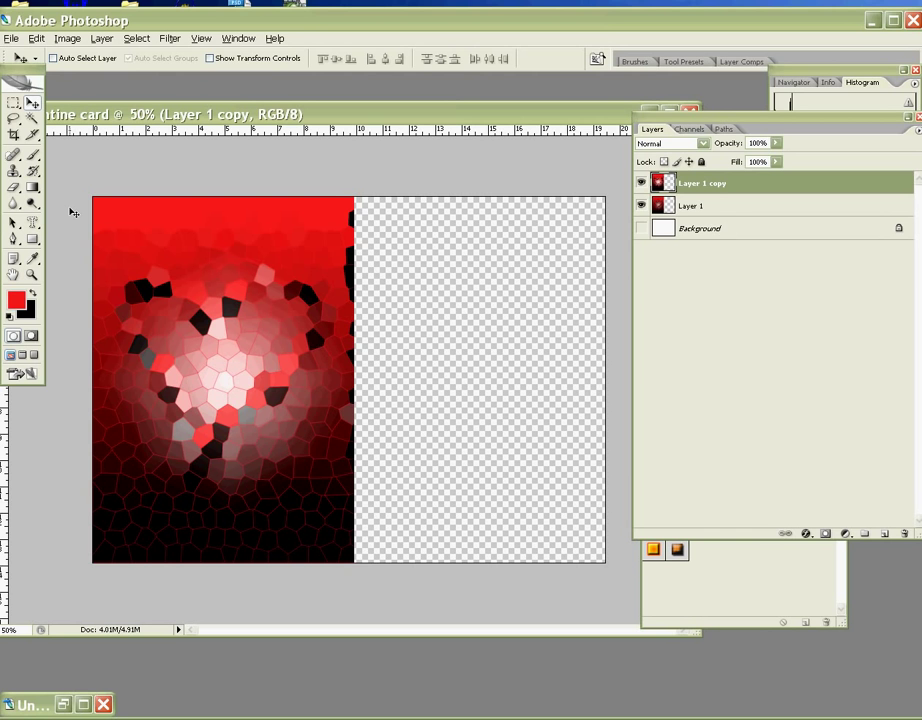
Erase the stained glass over the heart on Layer 1 copy and set its opacity to 75%
click(13, 188)
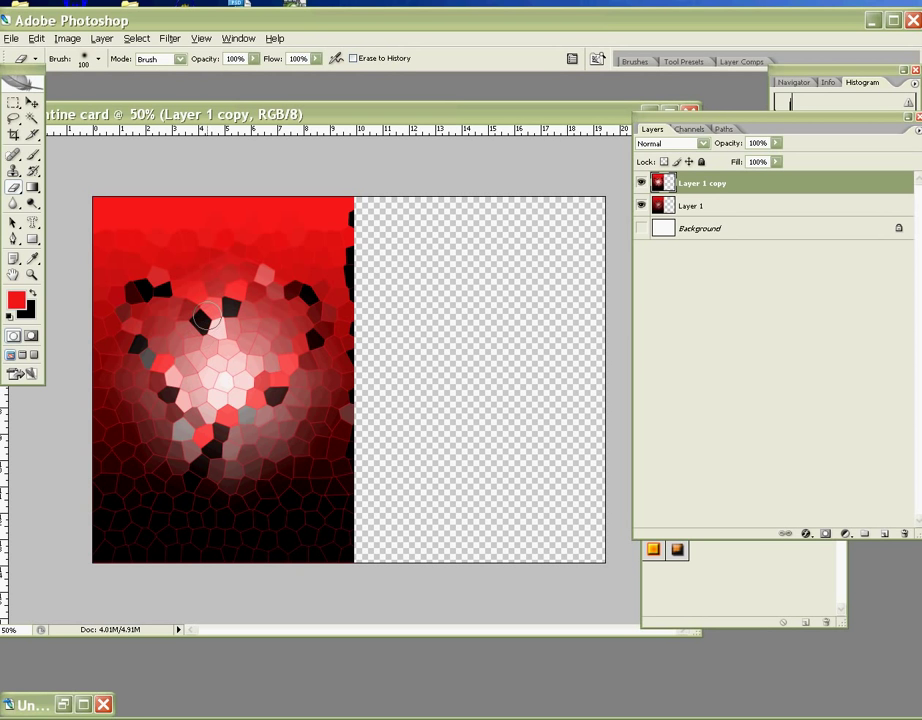
mouse_move(206, 318)
mouse_down()
mouse_move(262, 283)
mouse_move(284, 289)
mouse_move(305, 310)
mouse_move(305, 337)
mouse_move(208, 446)
mouse_move(156, 394)
mouse_move(131, 311)
mouse_move(143, 296)
mouse_move(184, 313)
mouse_move(174, 346)
mouse_move(186, 358)
mouse_move(232, 318)
mouse_move(200, 379)
mouse_move(263, 316)
mouse_move(214, 393)
mouse_move(197, 396)
mouse_move(175, 378)
mouse_move(203, 415)
mouse_move(192, 436)
mouse_move(256, 371)
mouse_move(283, 312)
mouse_move(200, 318)
mouse_move(148, 291)
mouse_move(138, 297)
mouse_move(143, 320)
mouse_move(162, 335)
mouse_move(113, 301)
mouse_move(143, 281)
mouse_move(203, 300)
mouse_move(230, 290)
mouse_move(257, 295)
mouse_move(318, 335)
mouse_move(268, 398)
mouse_move(215, 440)
mouse_move(196, 449)
mouse_move(178, 425)
mouse_move(185, 468)
mouse_move(140, 299)
mouse_move(227, 213)
mouse_move(225, 286)
mouse_move(218, 190)
mouse_up()
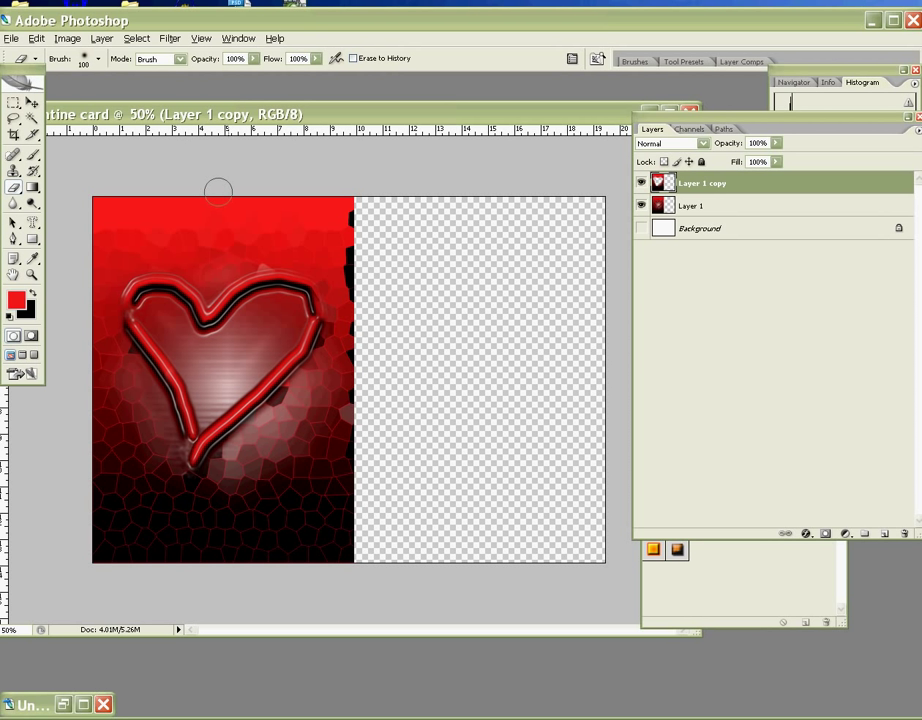
click(31, 104)
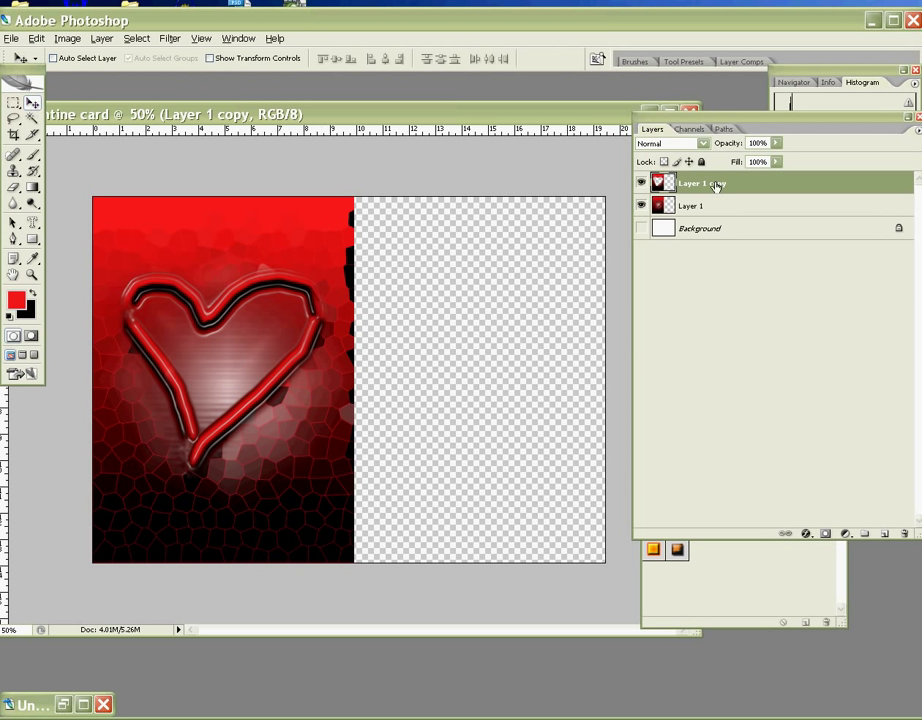
click(776, 144)
drag(778, 157, 760, 166)
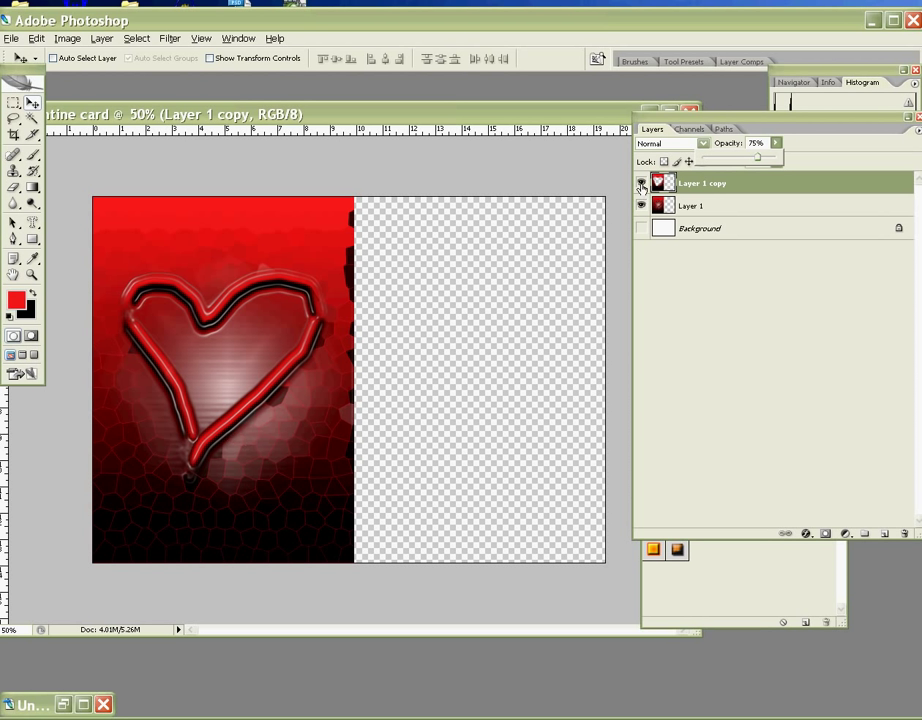
Hide both heart layers, then select the Background layer and make it visible
drag(642, 184, 641, 206)
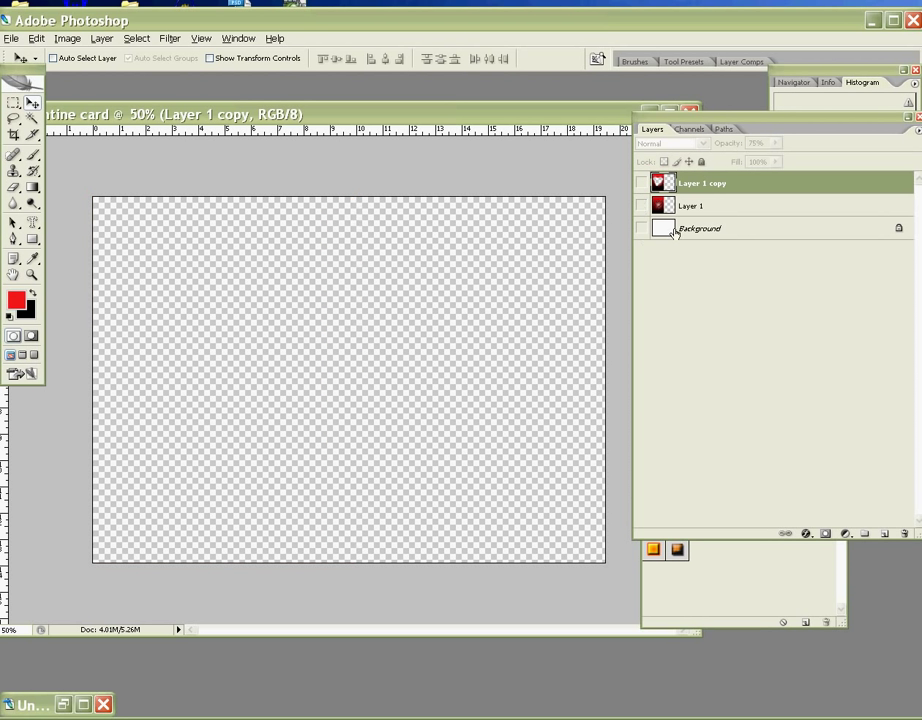
click(747, 240)
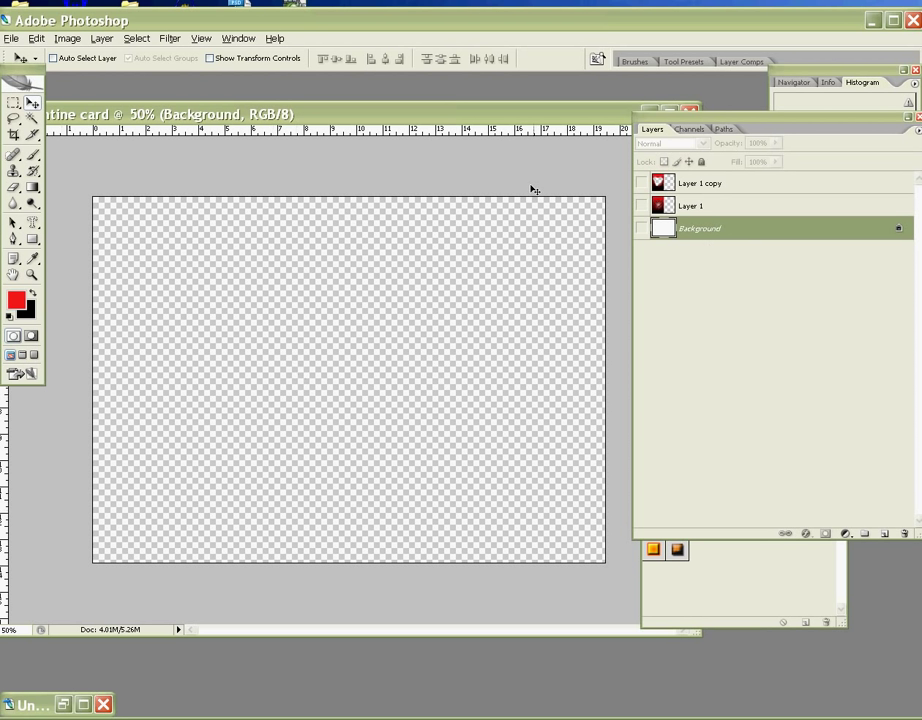
click(640, 228)
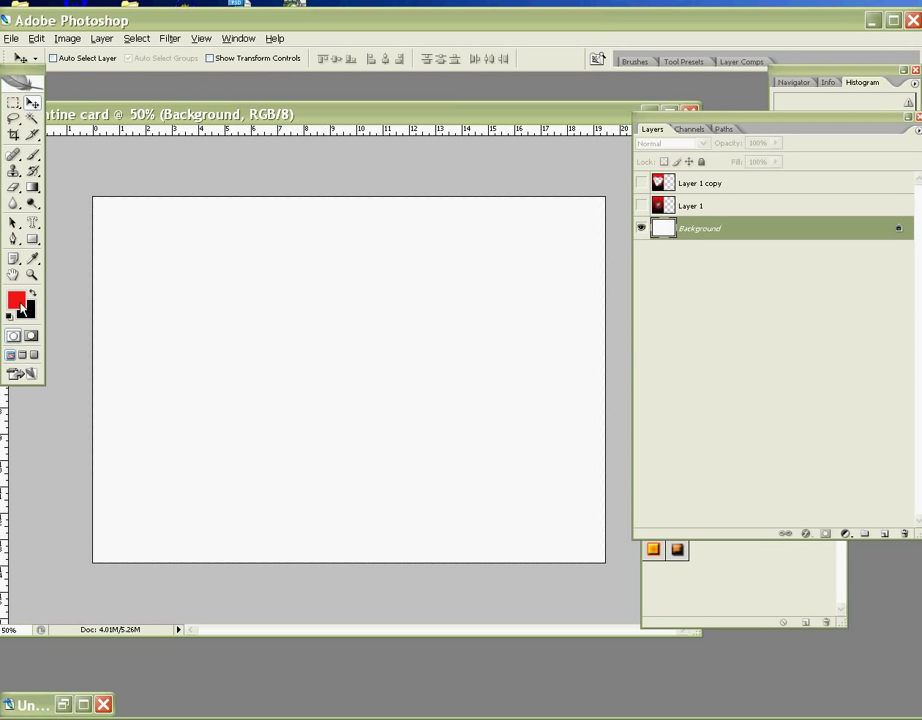
Fill Background with a diagonal black-to-pink gradient toward upper left, then show Layer 1
mouse_move(33, 188)
mouse_down()
mouse_move(85, 195)
mouse_move(90, 187)
mouse_up()
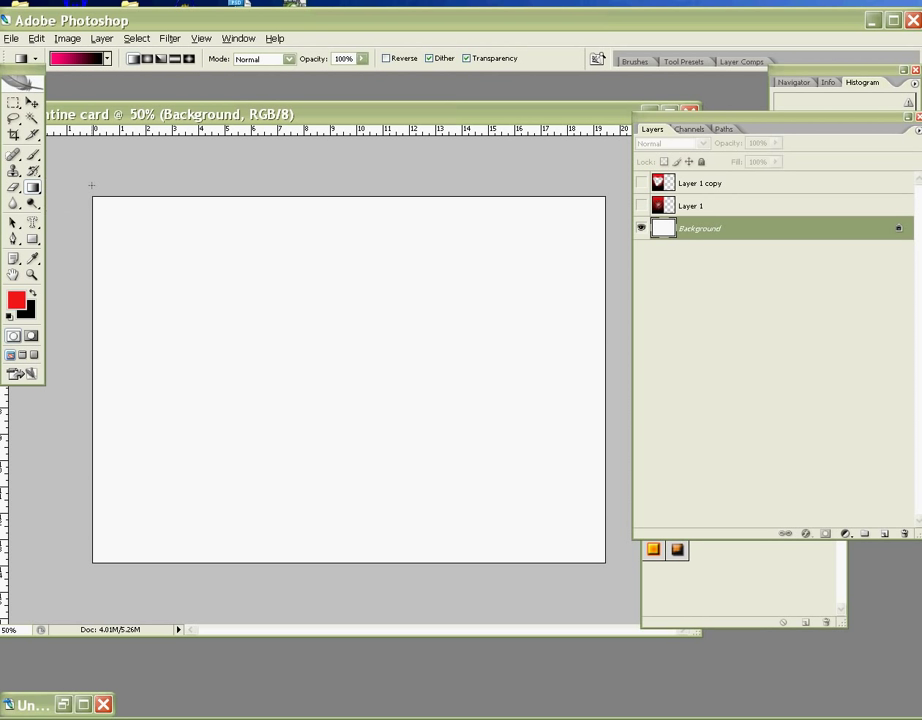
click(80, 60)
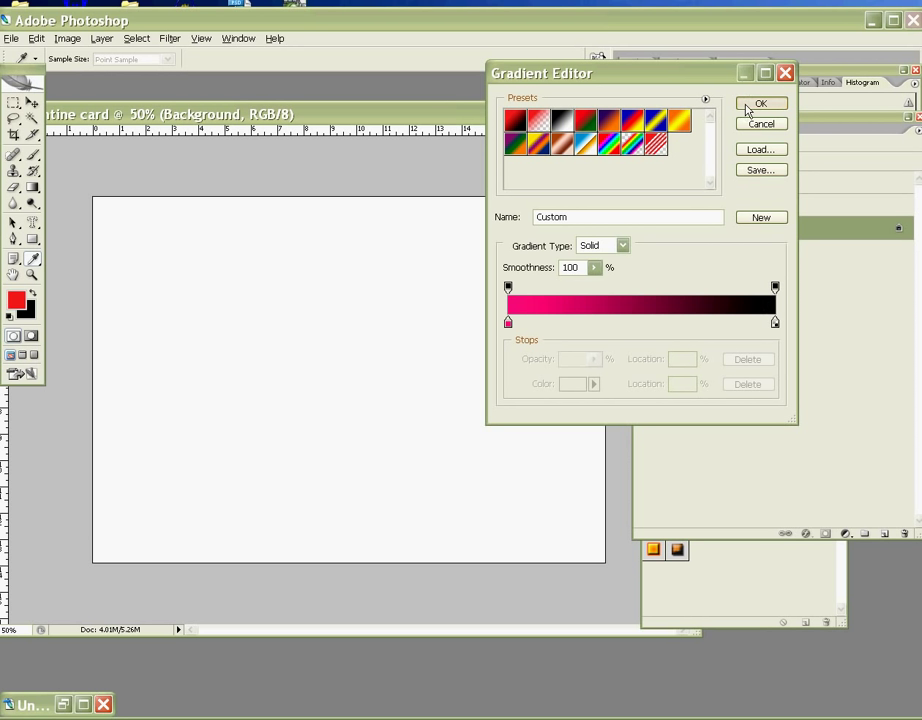
click(747, 106)
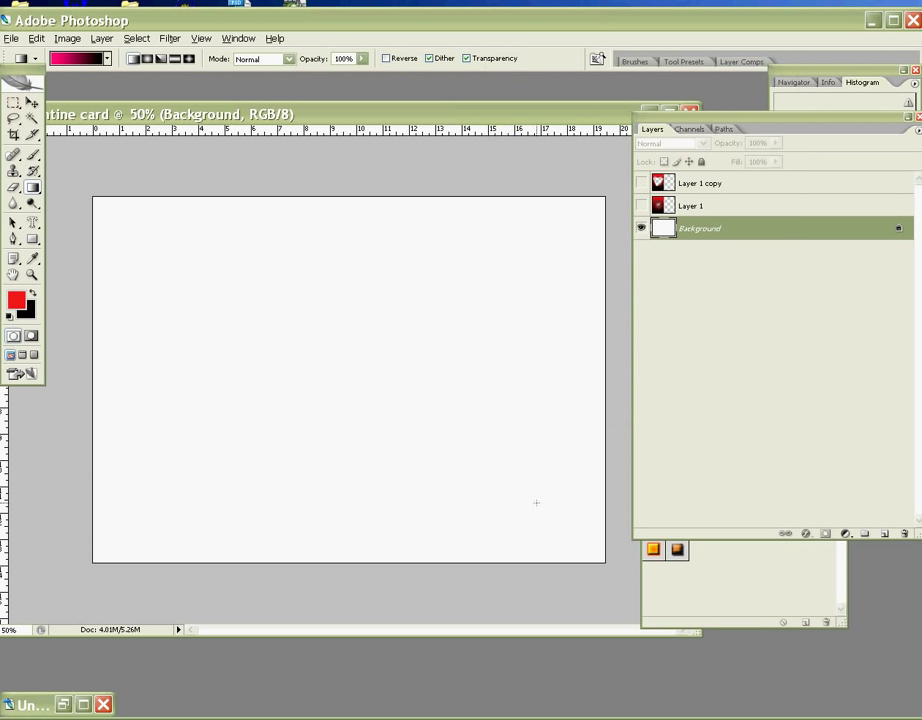
drag(587, 550, 114, 212)
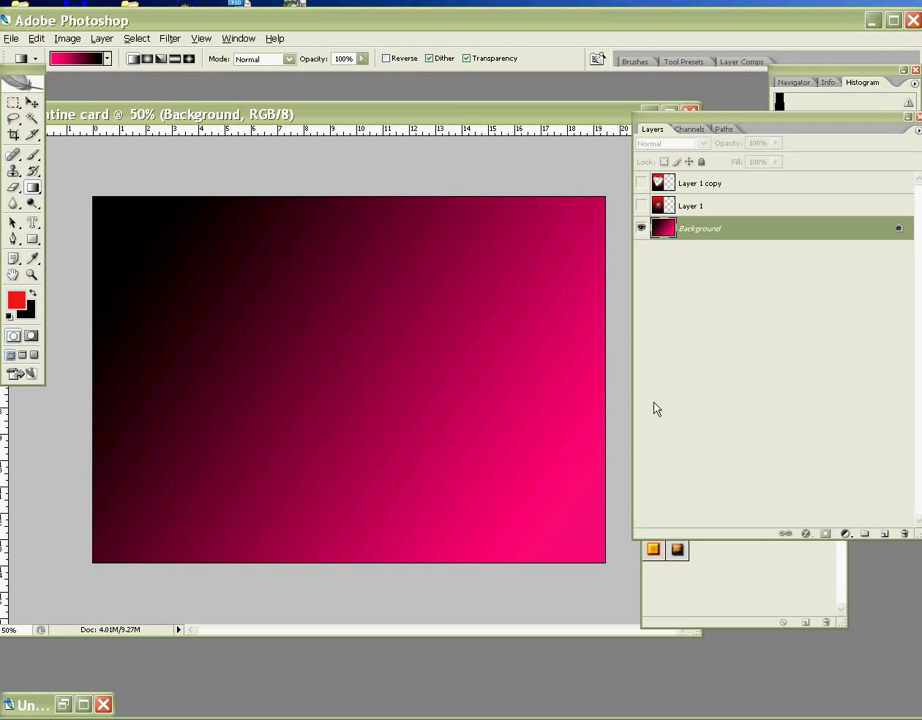
click(641, 205)
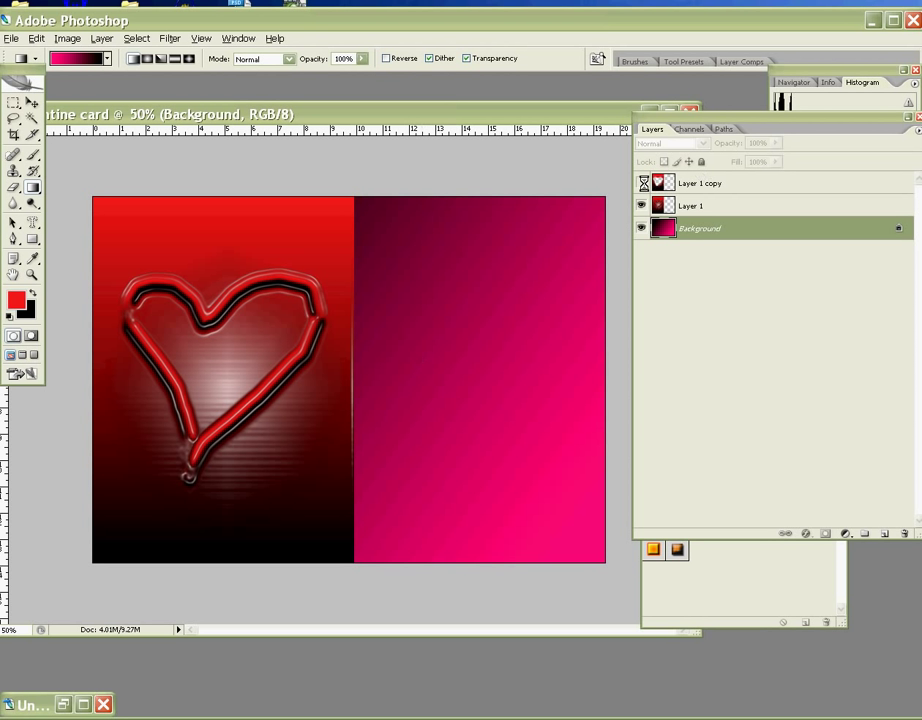
Show the stained-glass Layer 1 copy and select the Horizontal Type Mask Tool
click(641, 183)
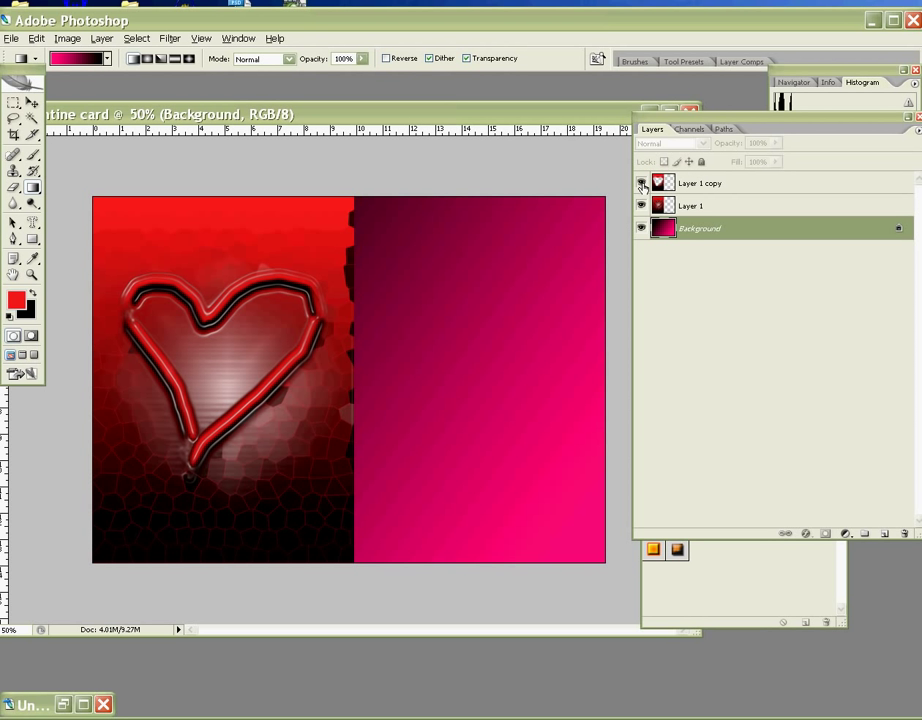
click(33, 225)
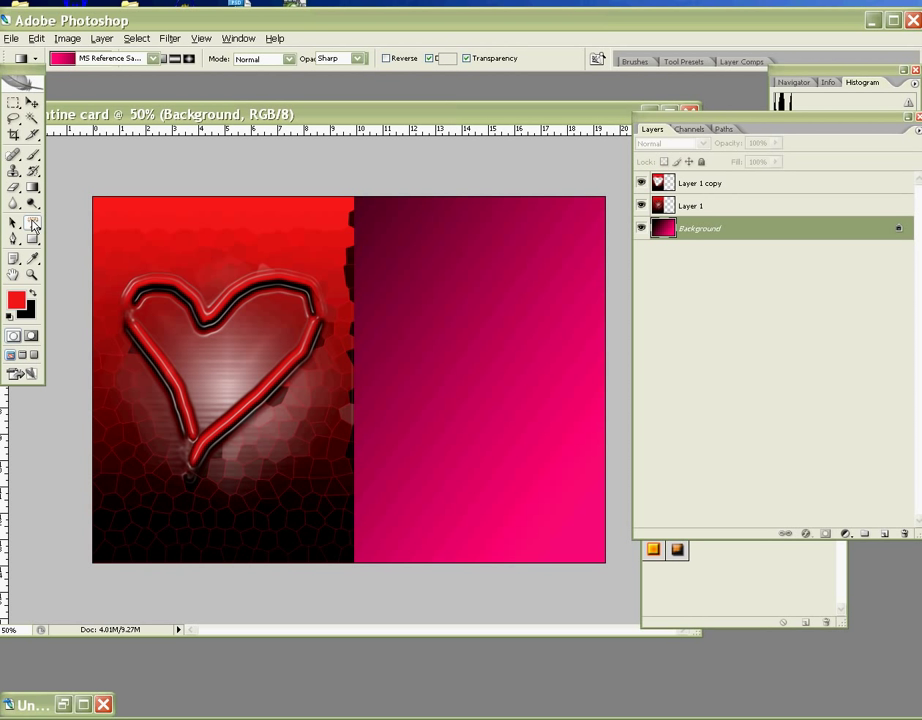
click(34, 226)
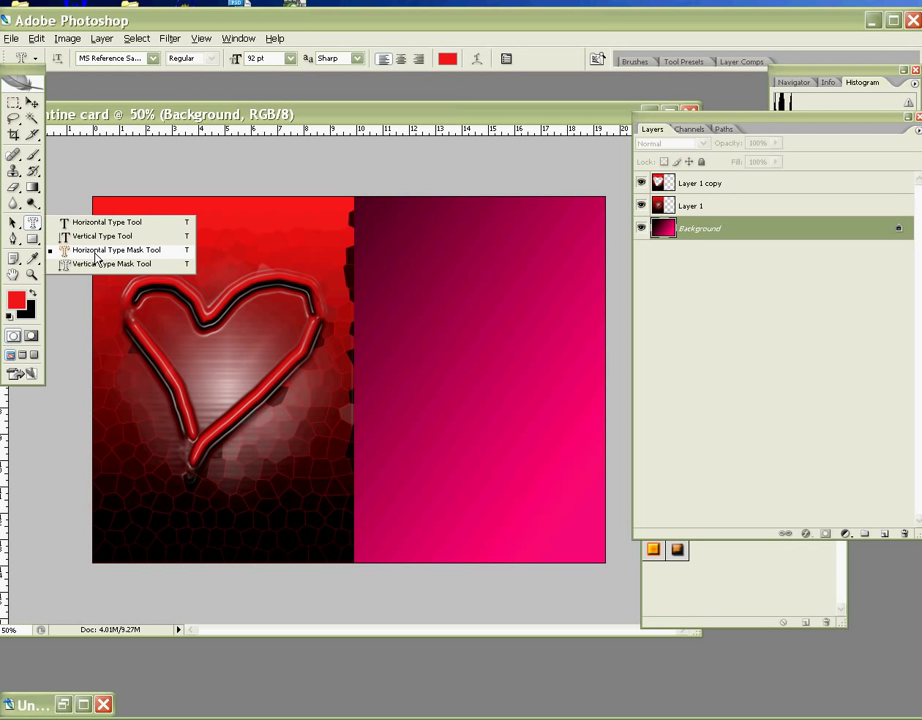
click(95, 258)
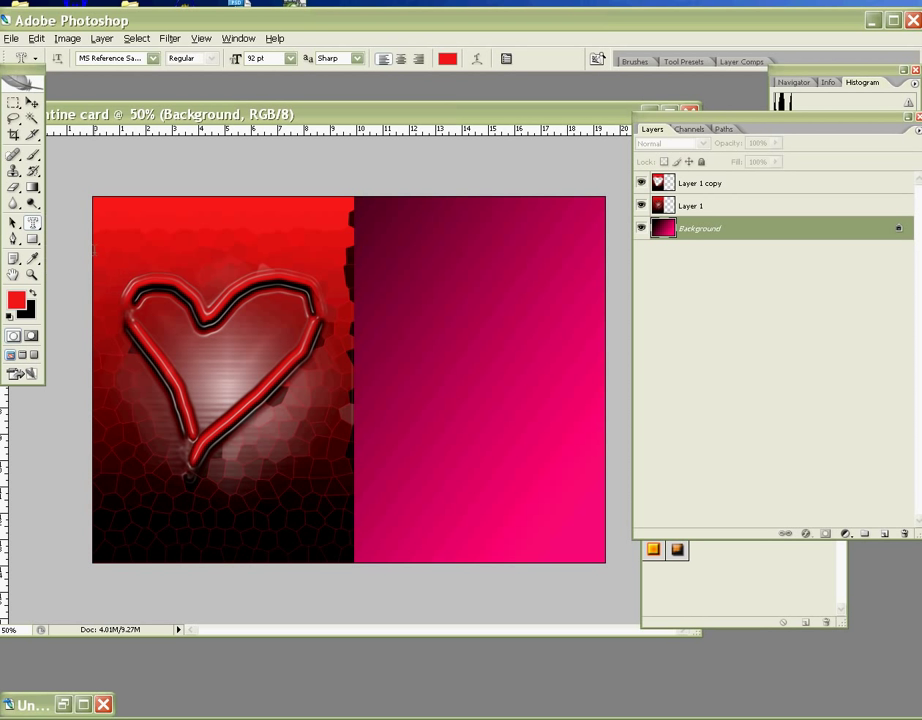
Create a '1437' type-mask selection on the pink half and commit it
click(384, 362)
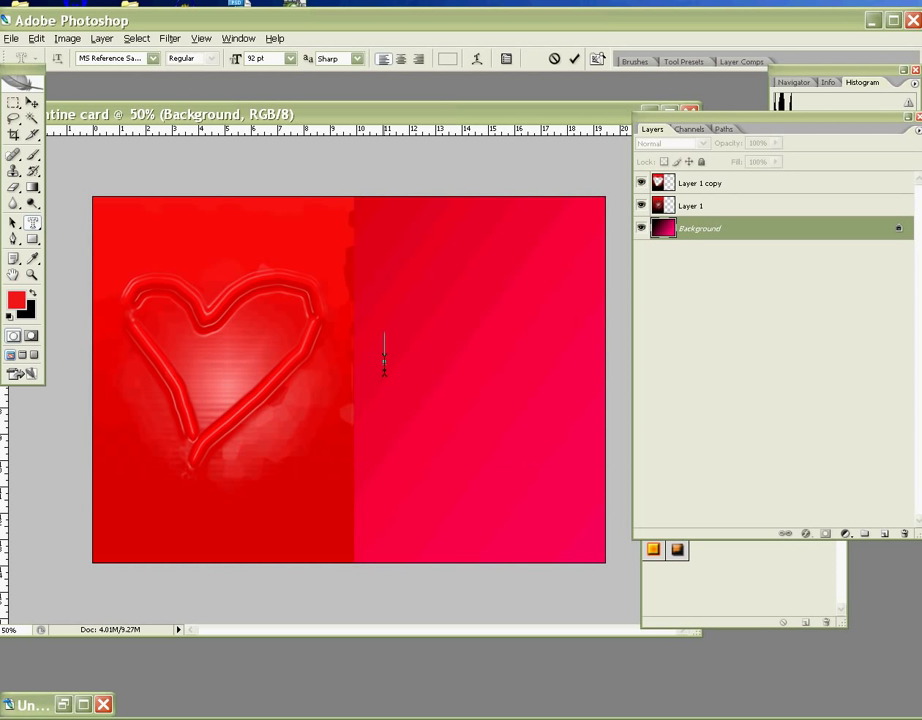
text(1437)
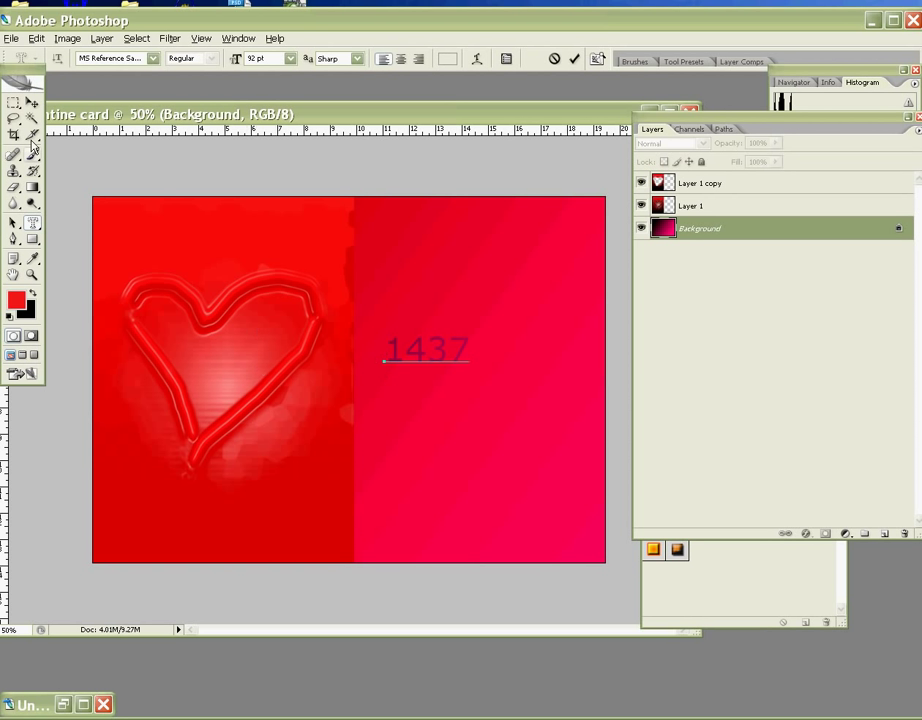
click(32, 104)
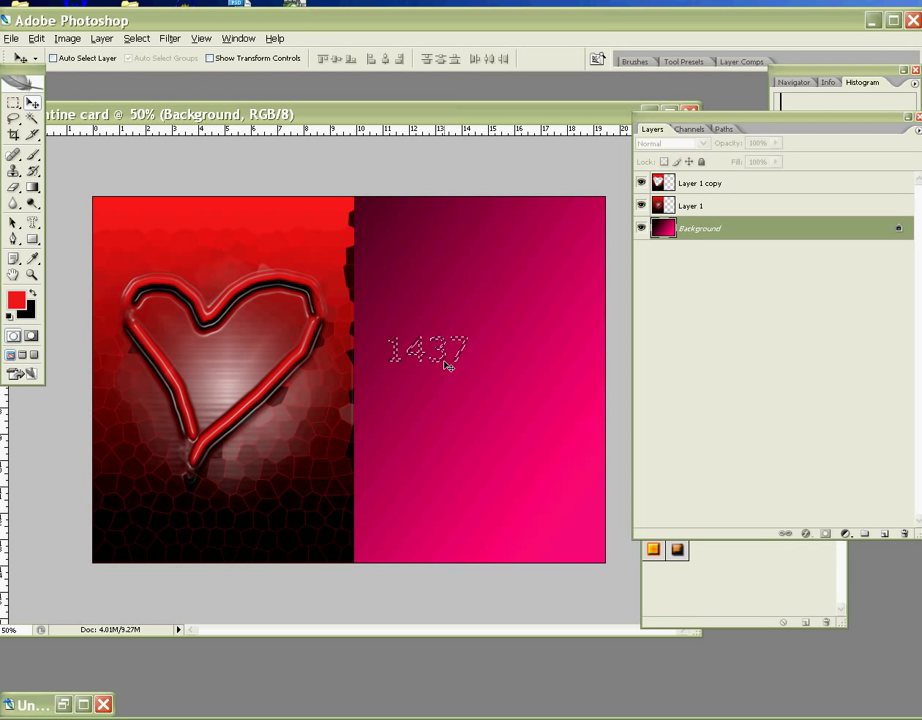
Copy the 1437 selection to new Layer 2, scale it across the pink panel, nudge left
key(ctrl+shift+alt+n)
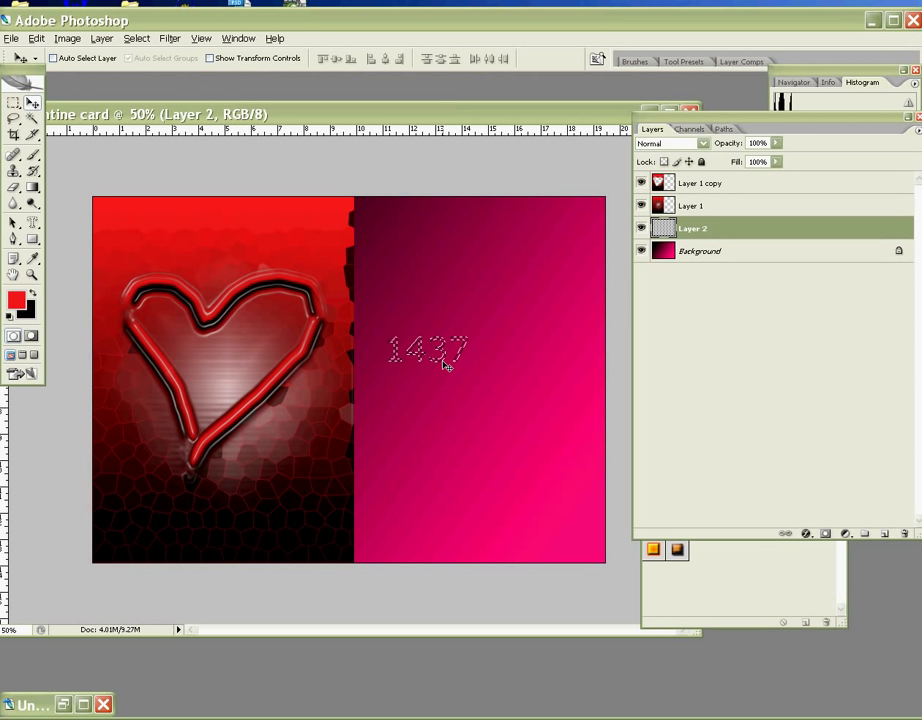
key(ctrl+d)
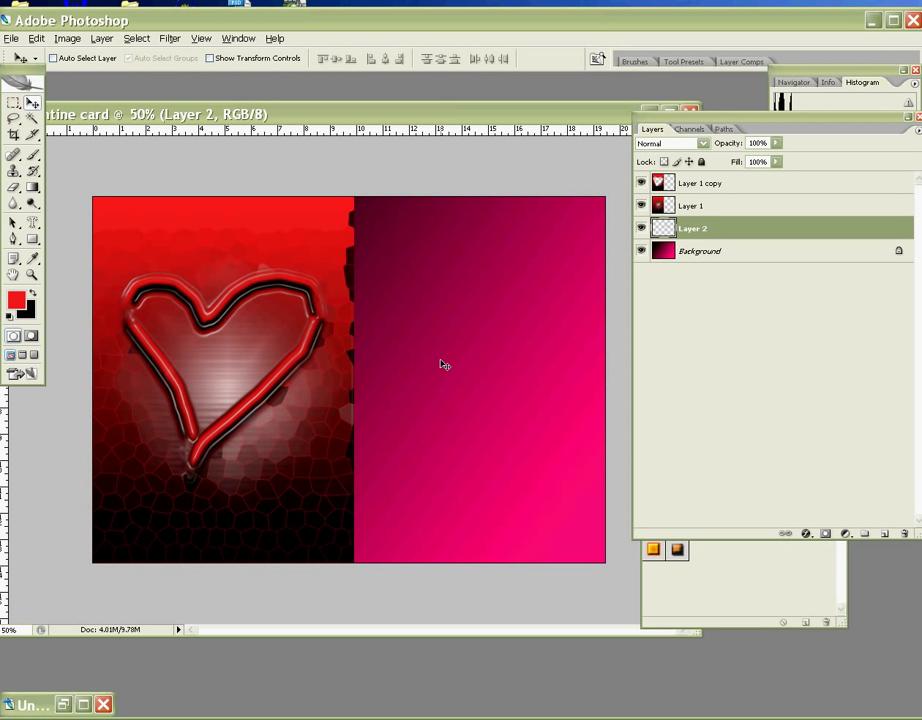
key(ctrl+t)
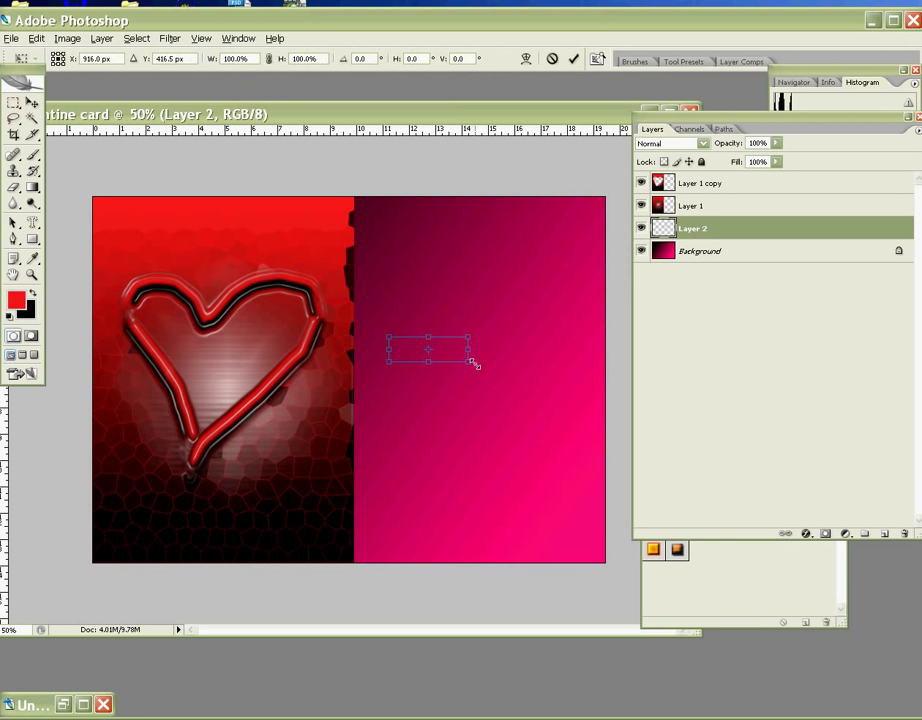
drag(471, 362, 600, 424)
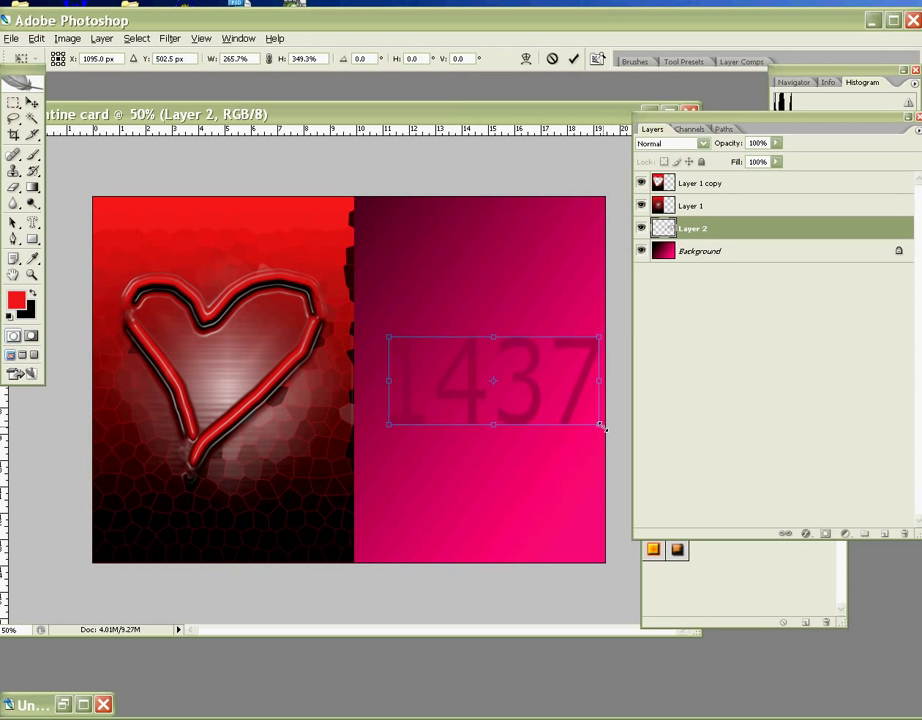
key(Return)
mouse_move(531, 392)
mouse_down()
mouse_move(509, 394)
mouse_move(523, 378)
mouse_up()
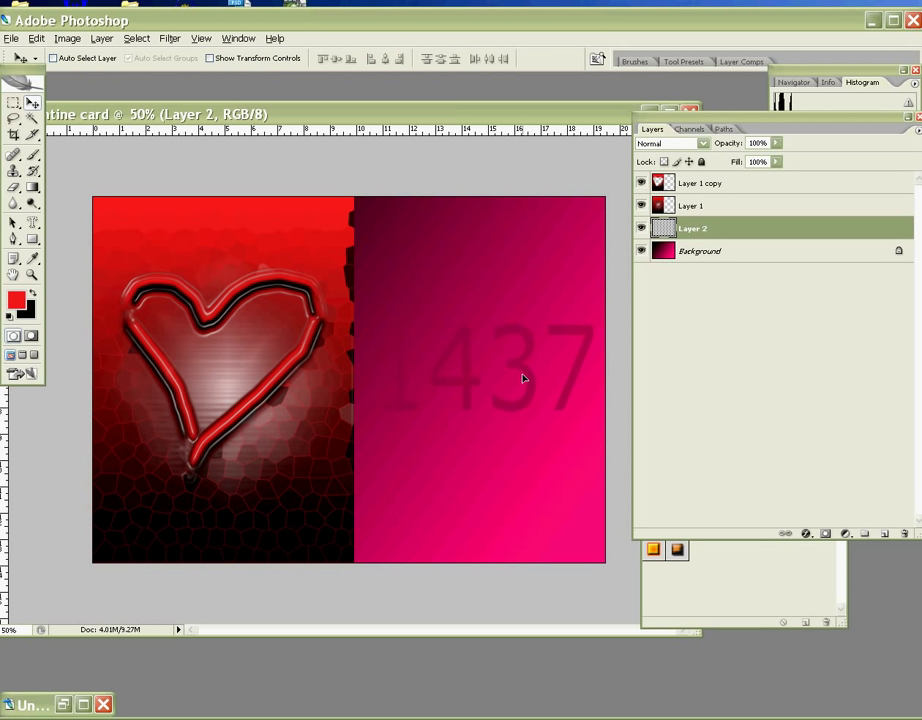
Give Layer 2's 1437 digits an Outer Glow with 46 px size and reduced opacity
double_click(896, 230)
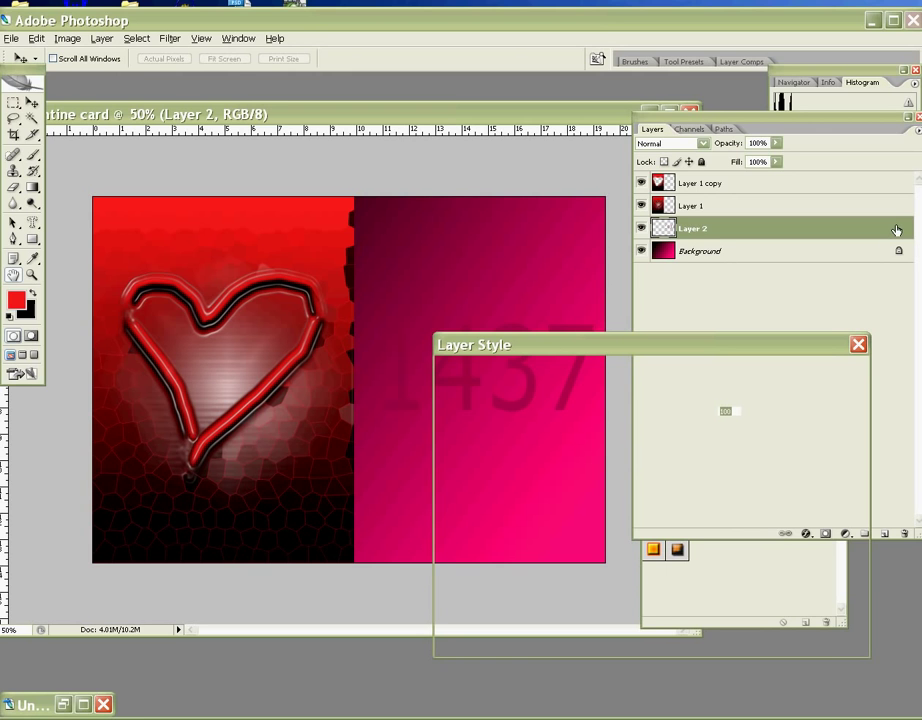
drag(659, 351, 789, 266)
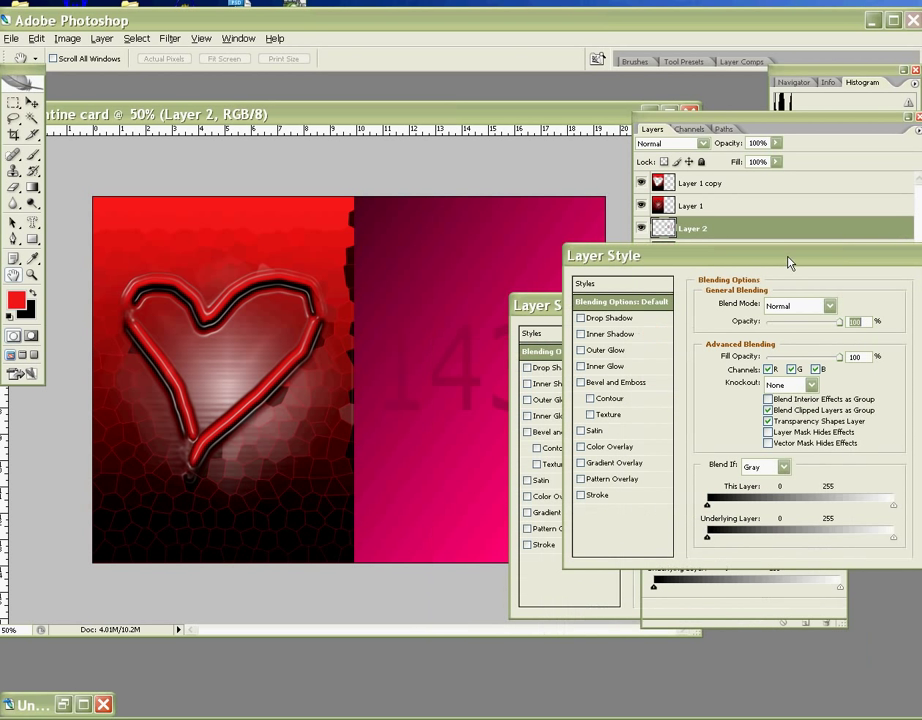
click(581, 354)
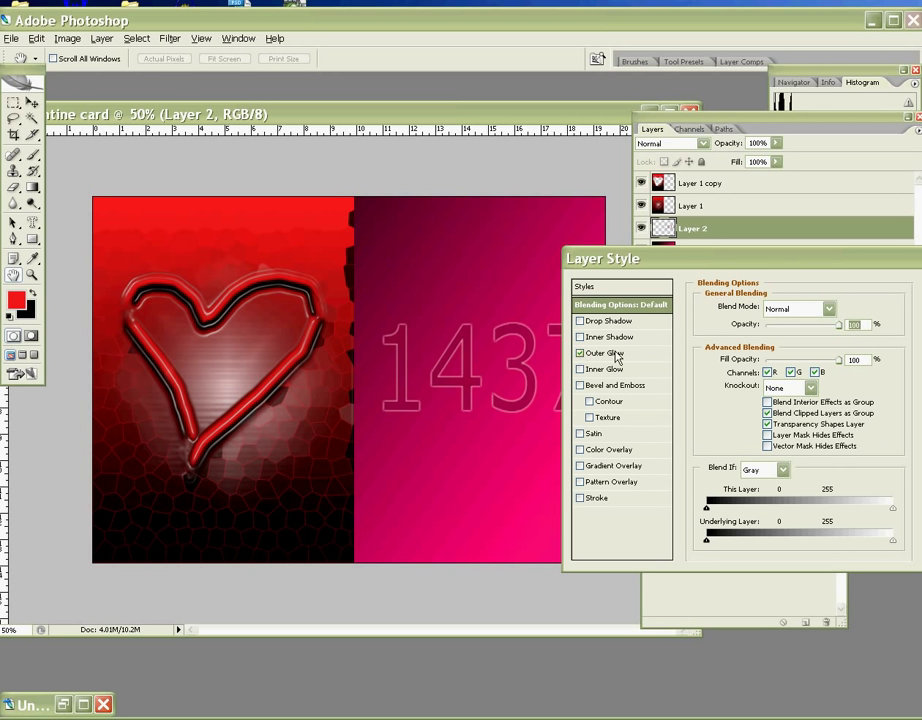
click(613, 356)
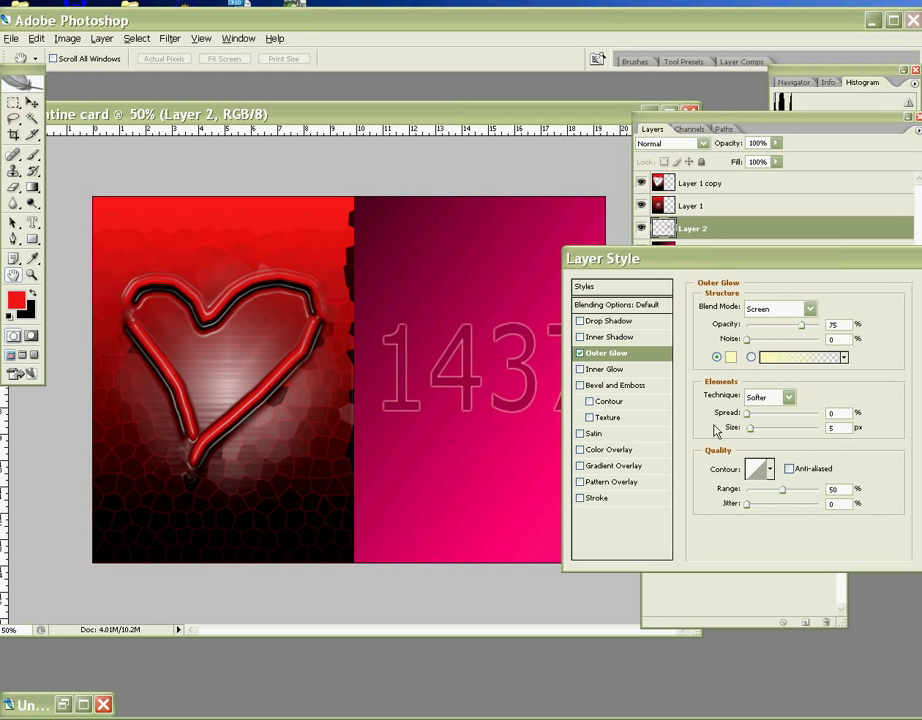
drag(754, 428, 764, 430)
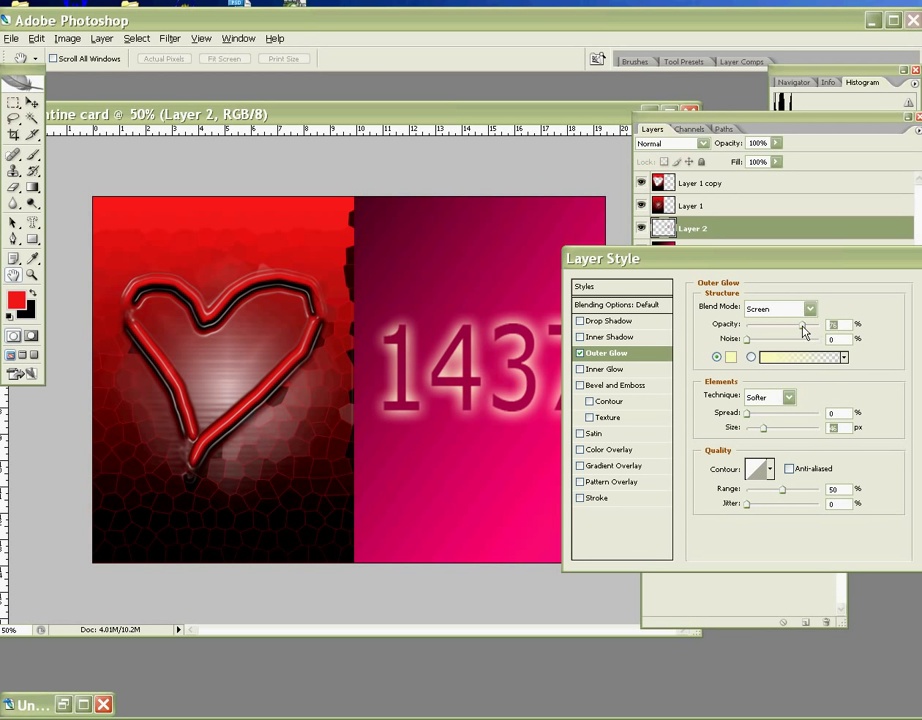
drag(803, 331, 785, 337)
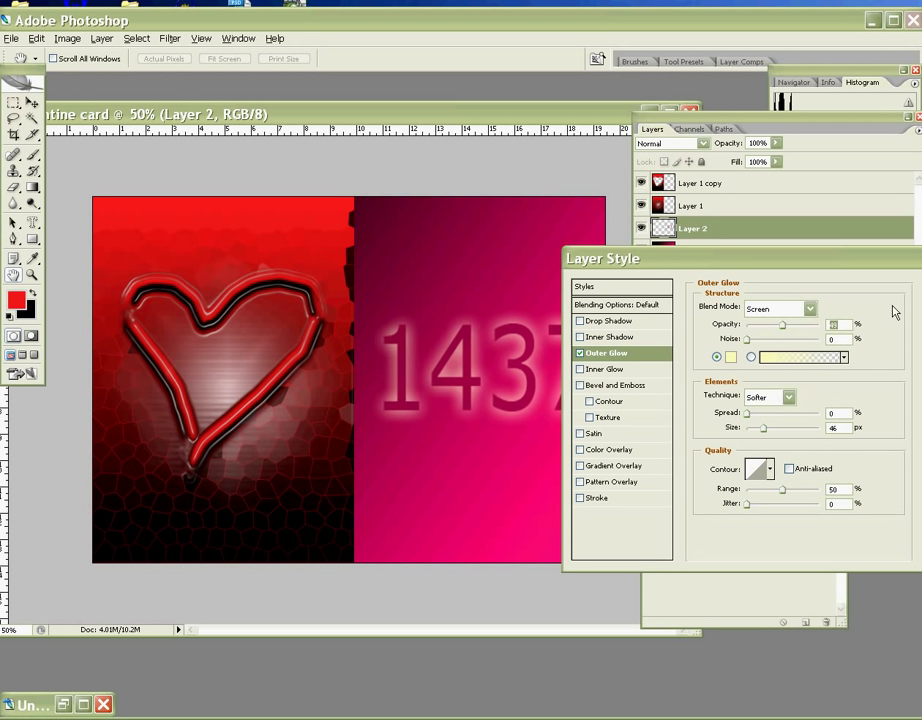
drag(818, 263, 695, 275)
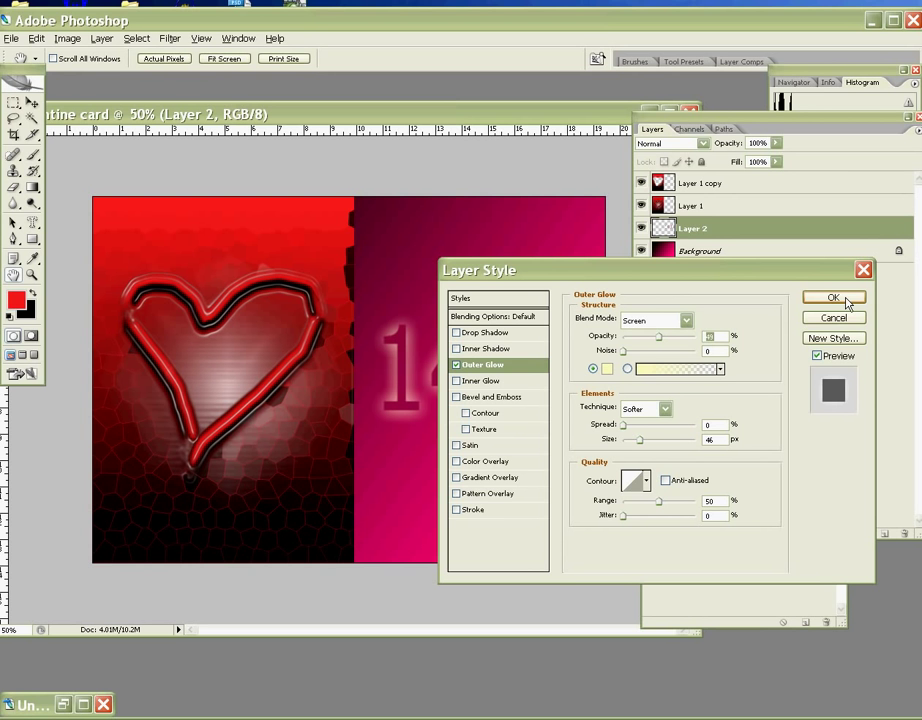
click(846, 303)
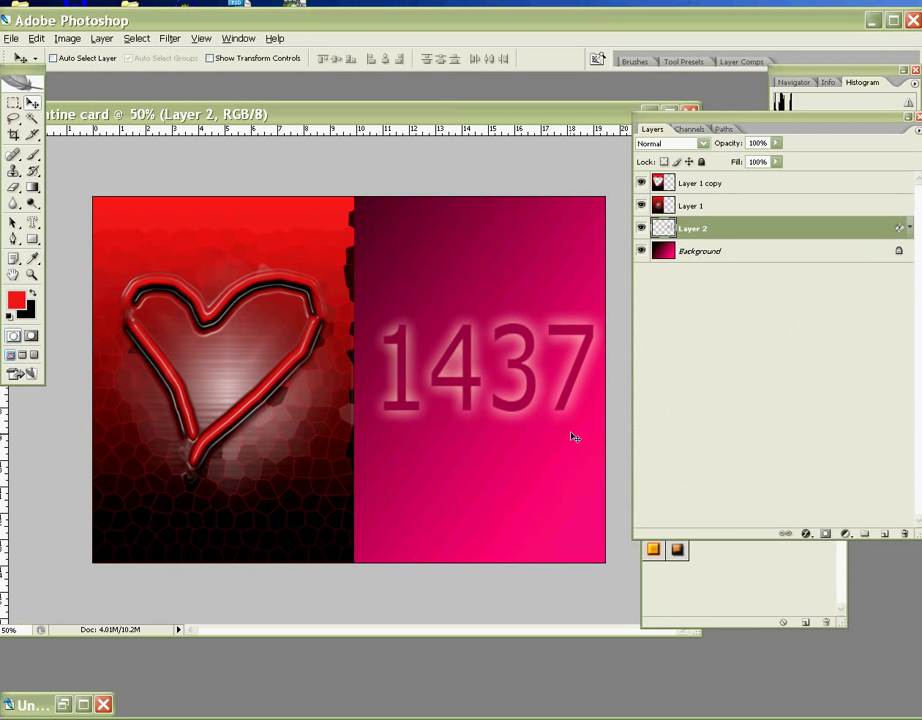